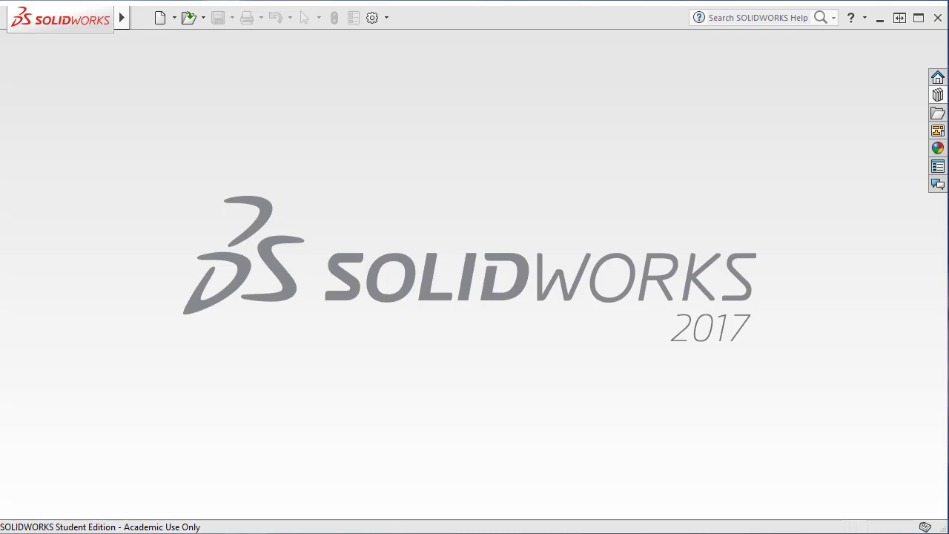
# - Start a new SOLIDWORKS document and choose the Part document type
pyautogui.click(161, 19)
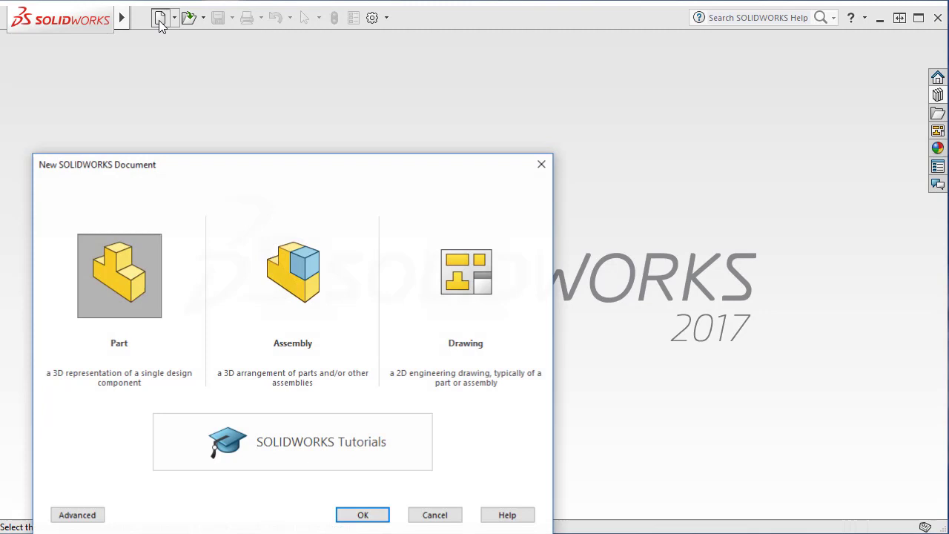
pyautogui.moveTo(257, 187); pyautogui.dragTo(380, 94)
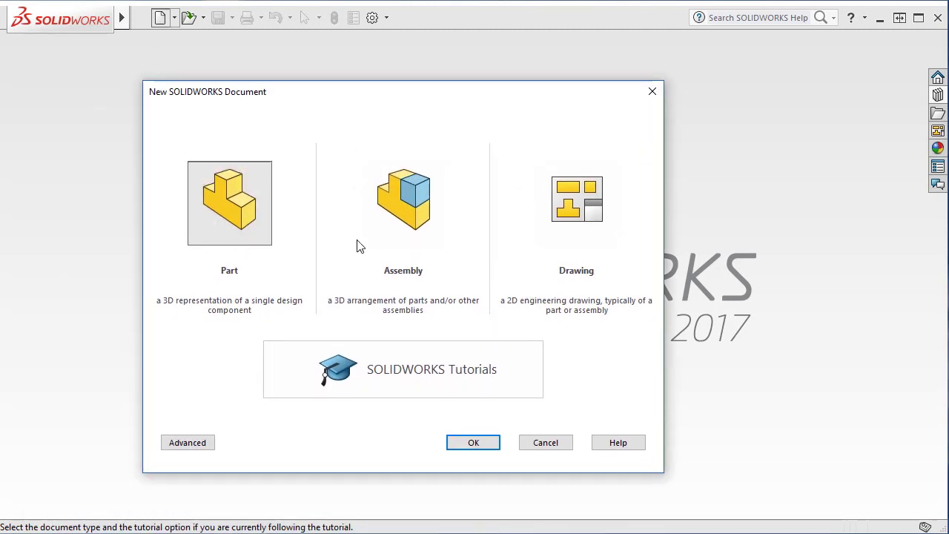
pyautogui.click(241, 255)
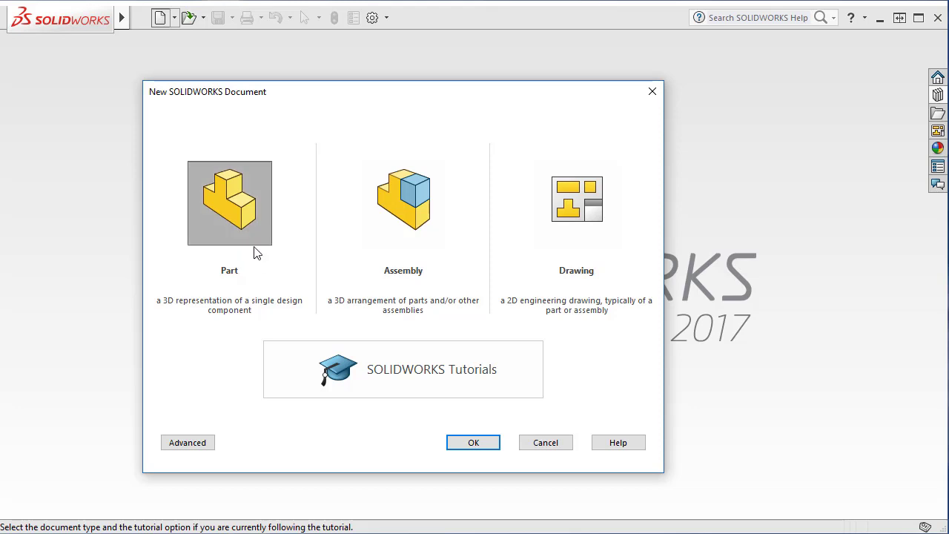
# - Create the blank part Part3 from the standard Part template in the advanced templates view
pyautogui.click(194, 445)
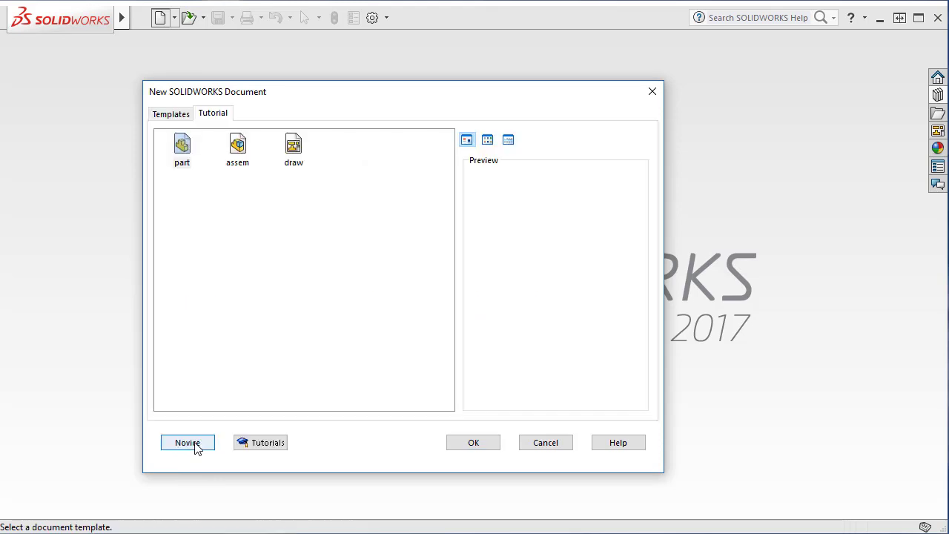
pyautogui.click(171, 113)
pyautogui.click(218, 117)
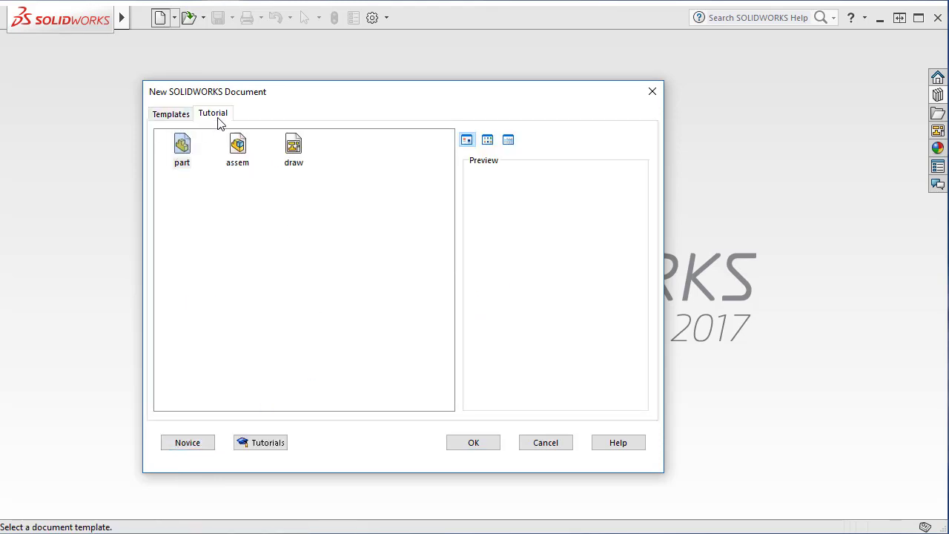
pyautogui.click(172, 117)
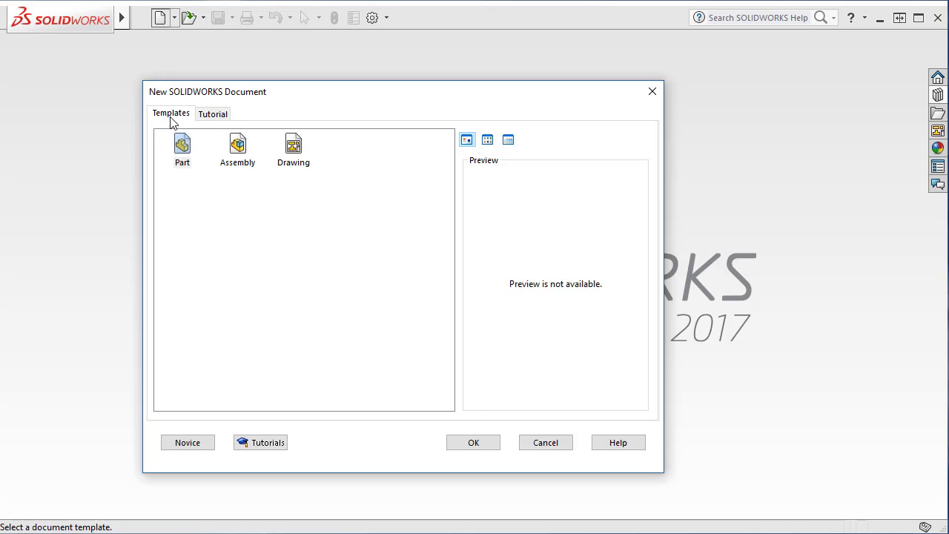
pyautogui.click(214, 117)
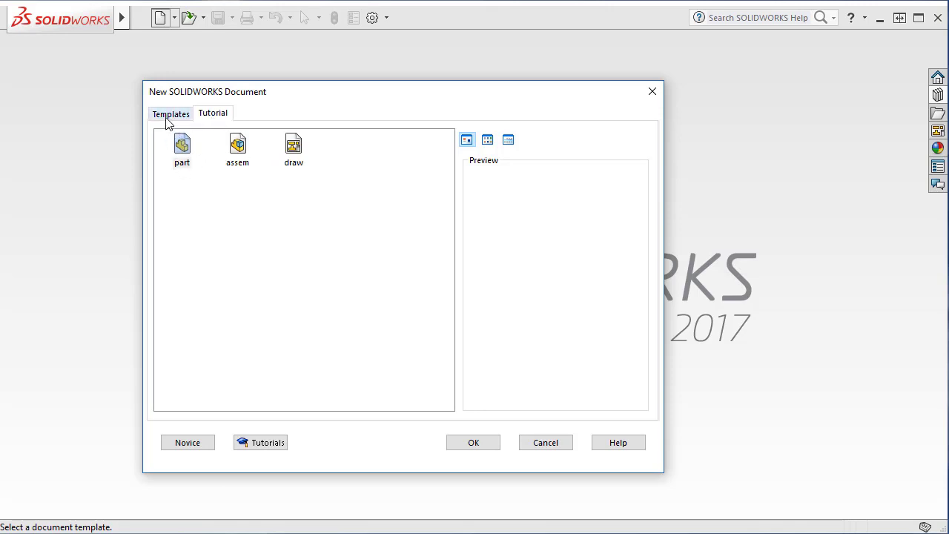
pyautogui.click(169, 115)
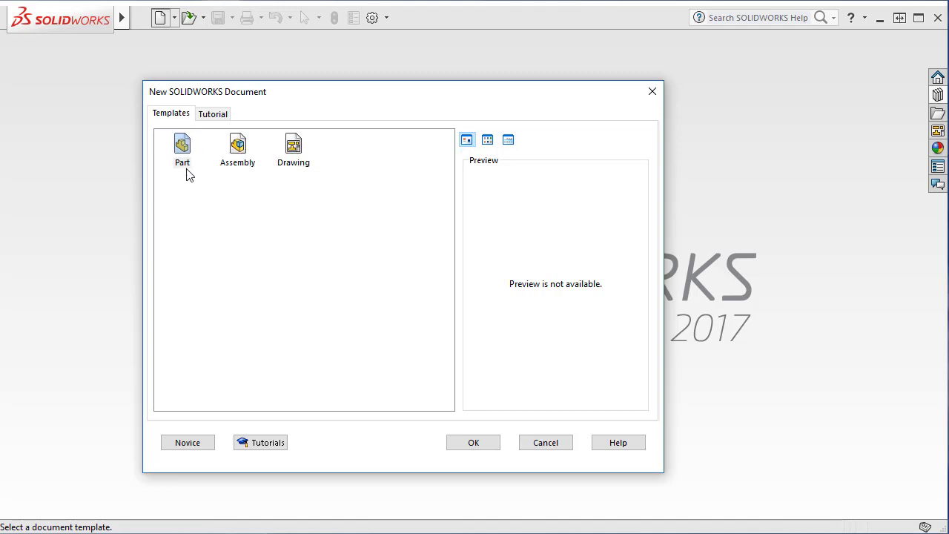
pyautogui.click(183, 145)
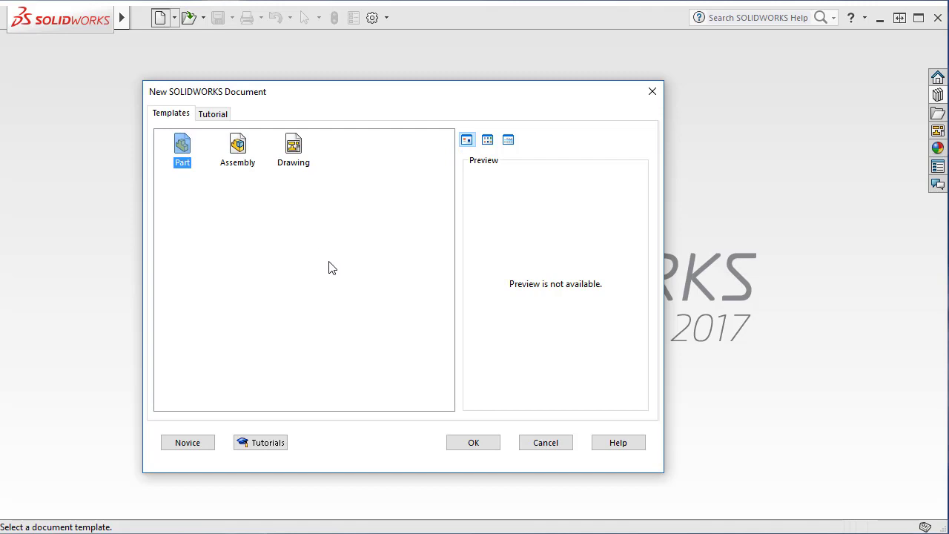
pyautogui.click(472, 442)
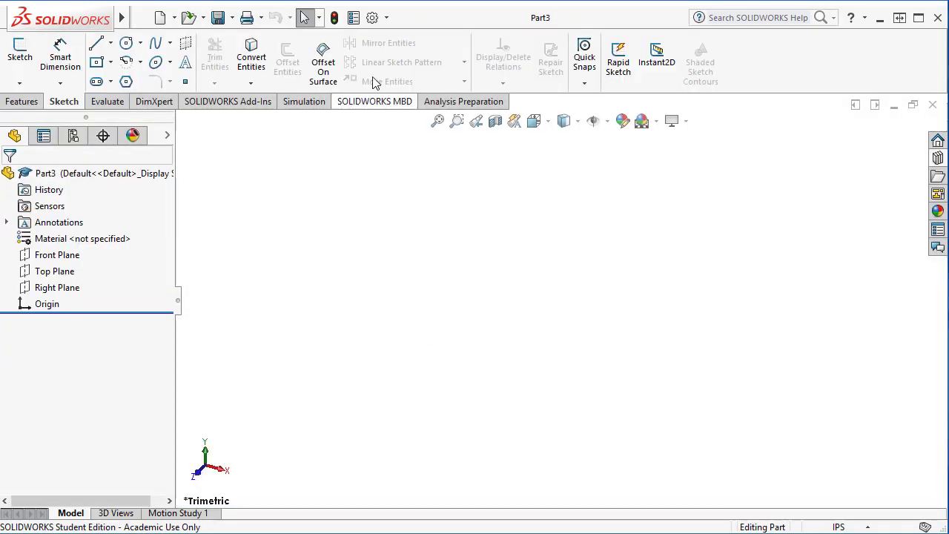
# - Set Part3's overall drafting standard to ANSI in Document Properties
pyautogui.click(372, 20)
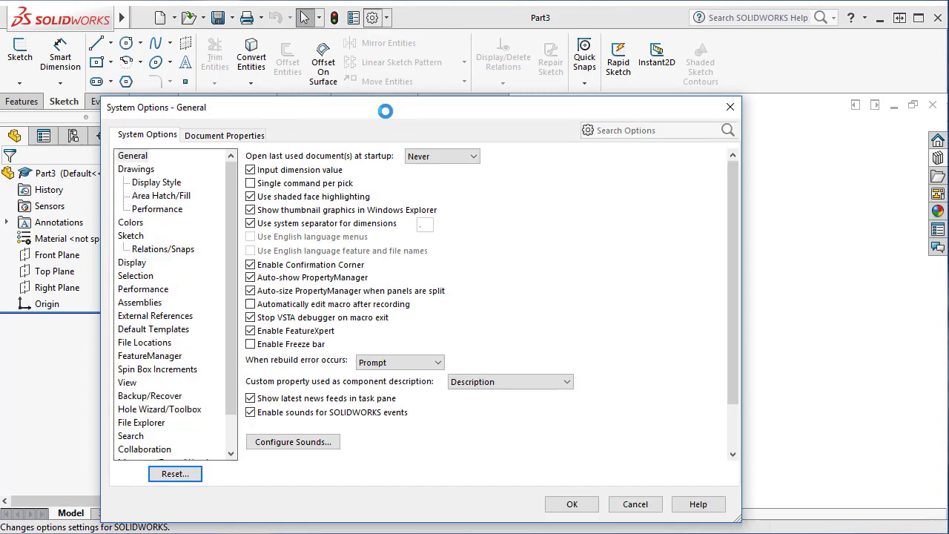
pyautogui.moveTo(384, 111); pyautogui.dragTo(426, 67)
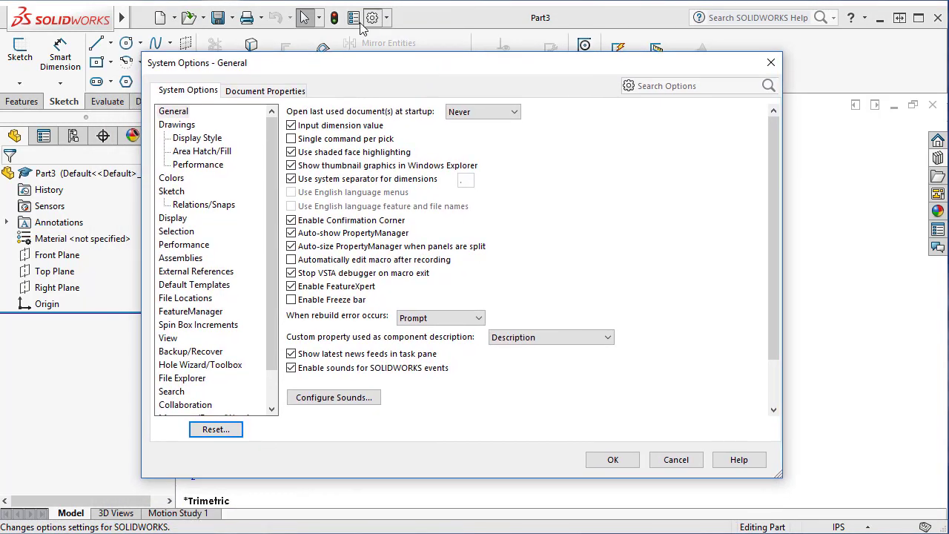
pyautogui.click(269, 94)
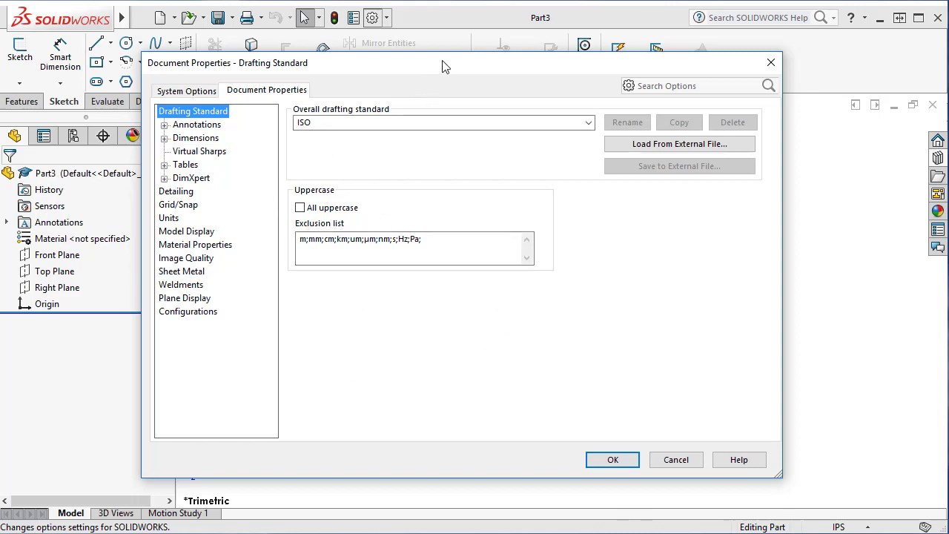
pyautogui.moveTo(441, 66); pyautogui.dragTo(458, 65)
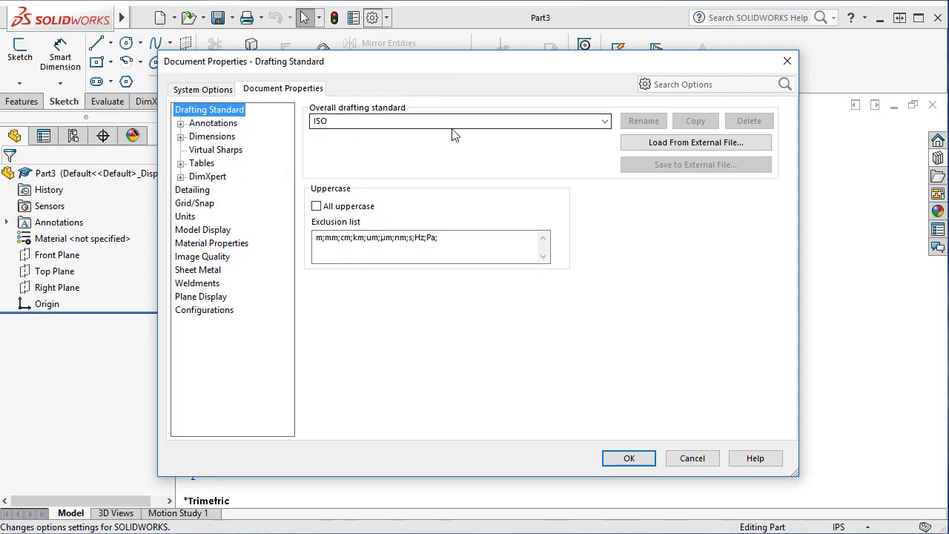
pyautogui.click(605, 123)
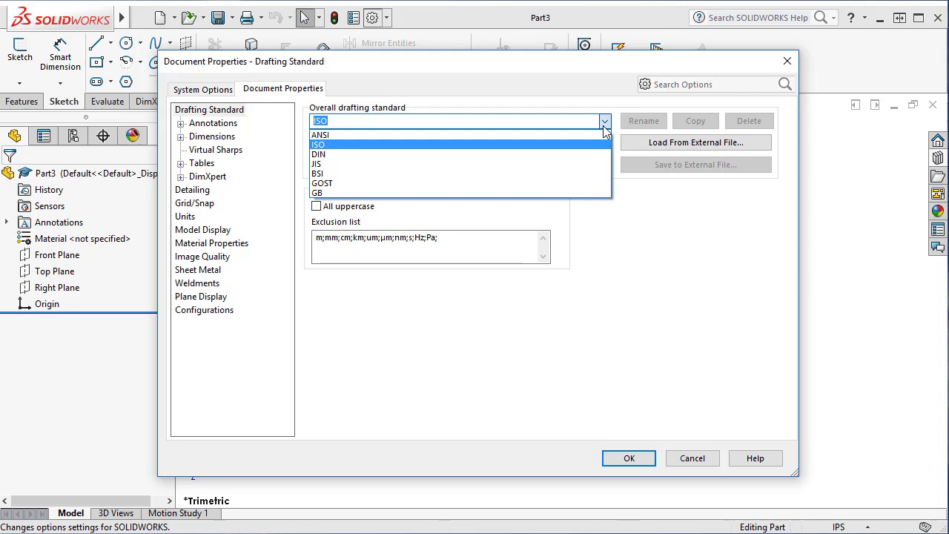
pyautogui.click(355, 134)
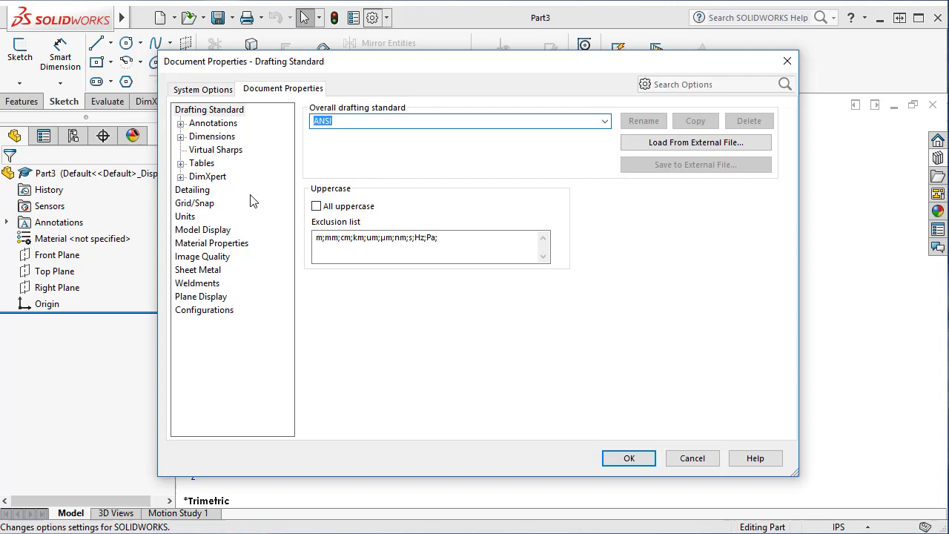
# - Confirm the part uses IPS inch units with decimal rounding and apply the document settings
pyautogui.click(184, 218)
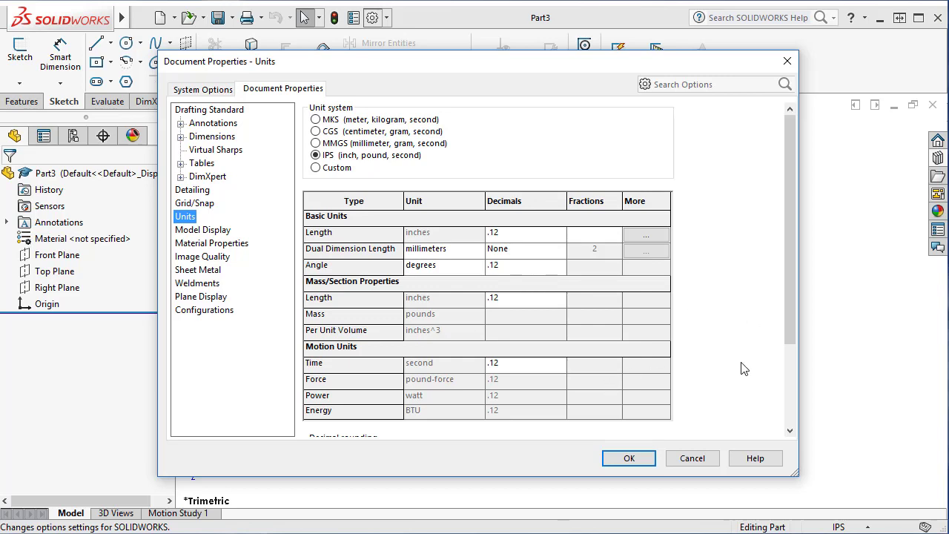
pyautogui.moveTo(792, 310)
pyautogui.mouseDown()
pyautogui.moveTo(808, 365)
pyautogui.moveTo(784, 319)
pyautogui.mouseUp()
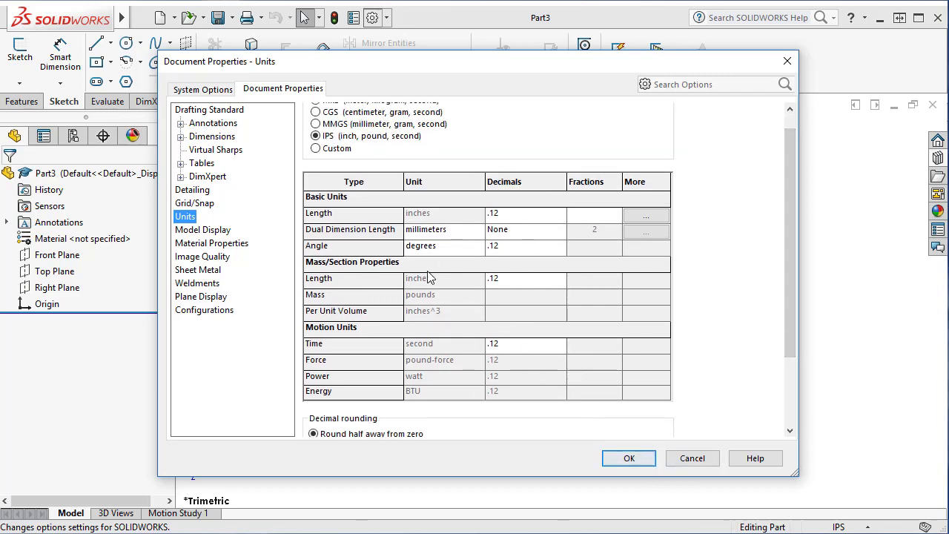
pyautogui.moveTo(790, 342); pyautogui.dragTo(795, 412)
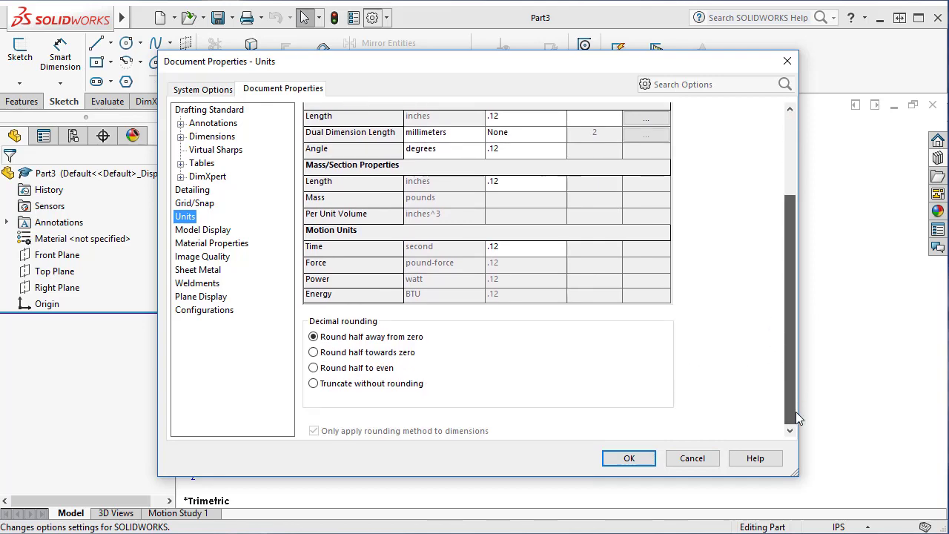
pyautogui.click(629, 458)
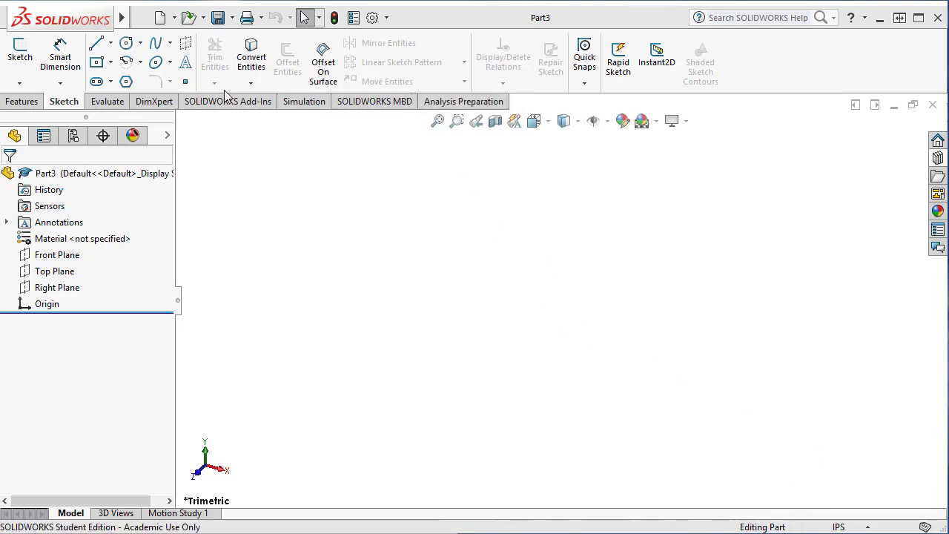
# - Open Save As for Part3 and review the Save as type list without changing it
pyautogui.click(232, 19)
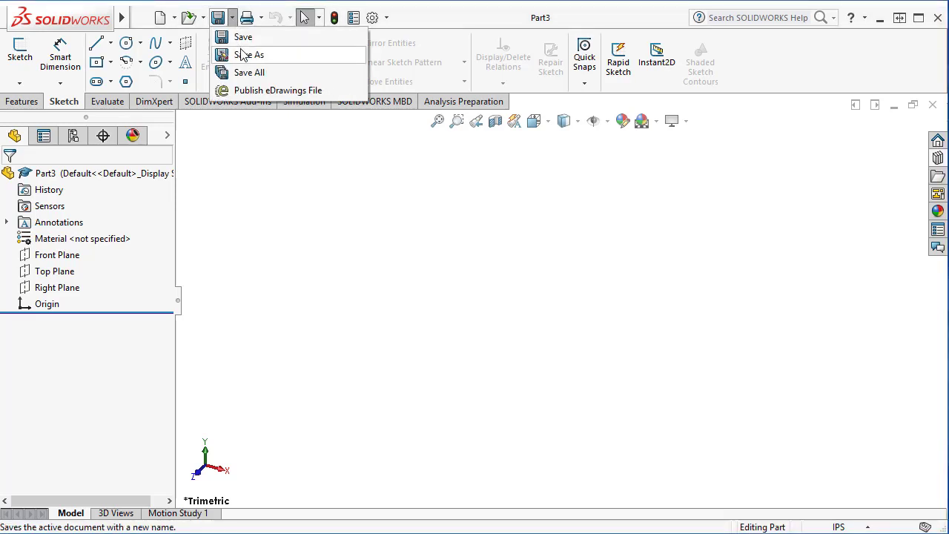
pyautogui.click(139, 18)
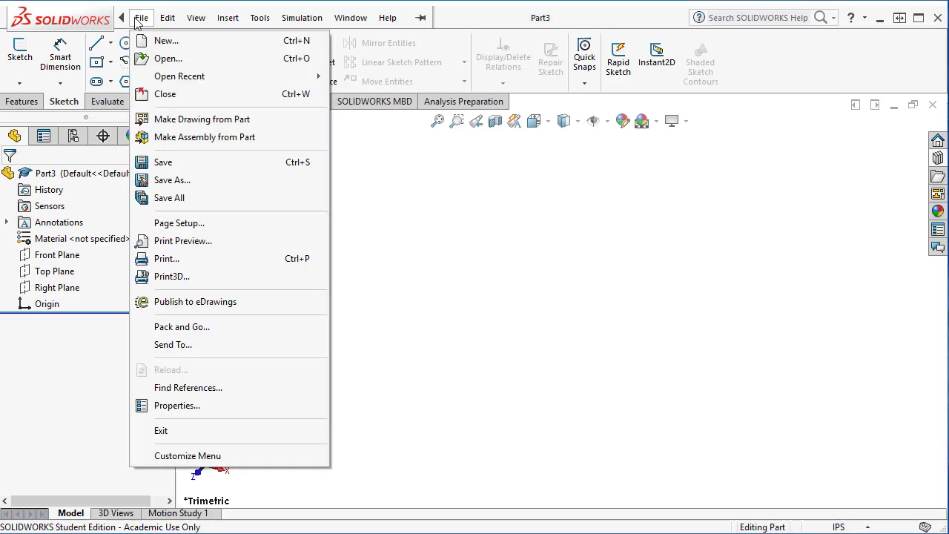
pyautogui.click(178, 180)
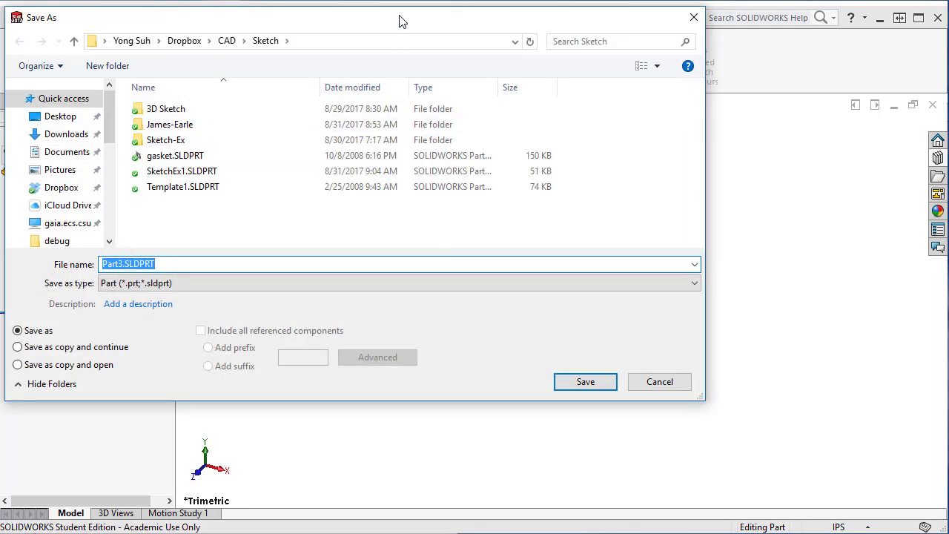
pyautogui.moveTo(398, 22); pyautogui.dragTo(509, 57)
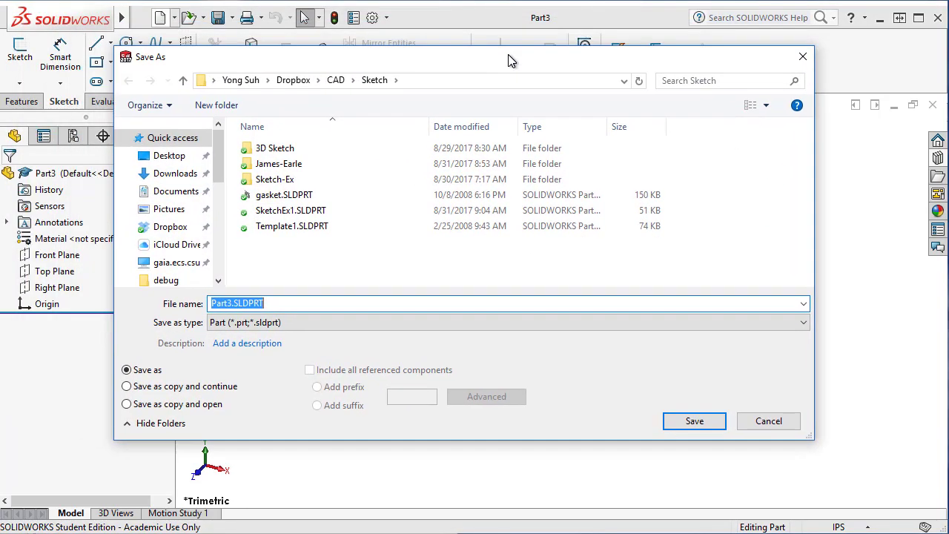
pyautogui.click(281, 330)
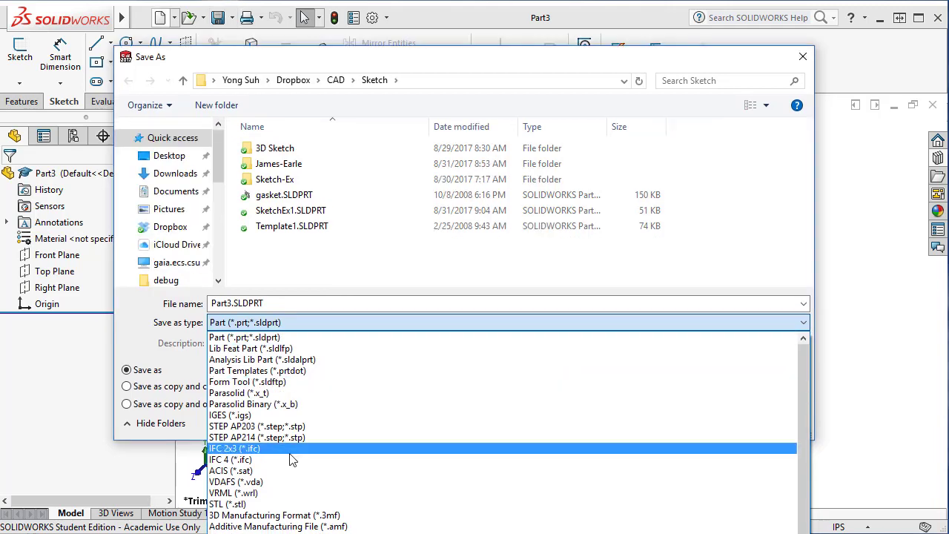
pyautogui.scroll(-1, 303, 512)
pyautogui.scroll(-1, 303, 512)
pyautogui.click(220, 180)
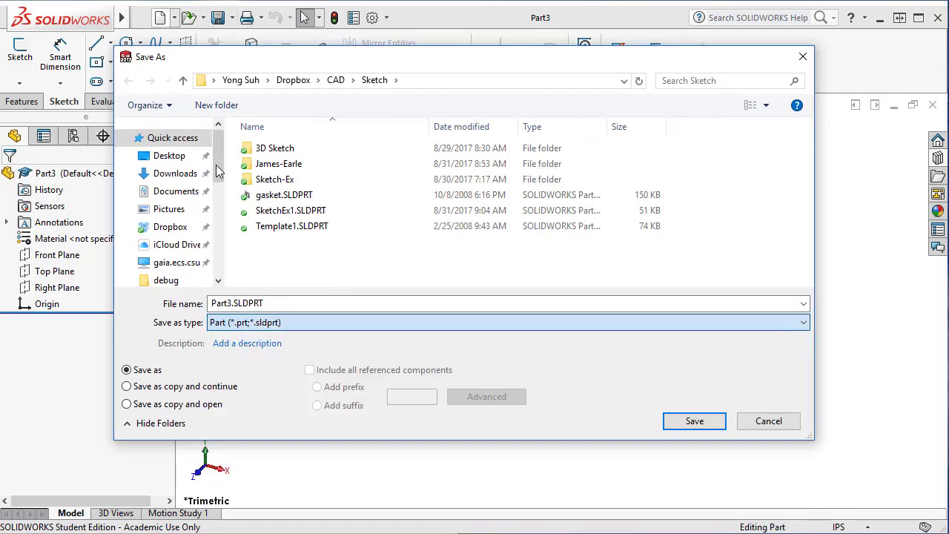
# - Create a MyTemplate folder in the gaia home folder and set the type to Part Templates (*.prtdot)
pyautogui.moveTo(220, 180); pyautogui.dragTo(215, 197)
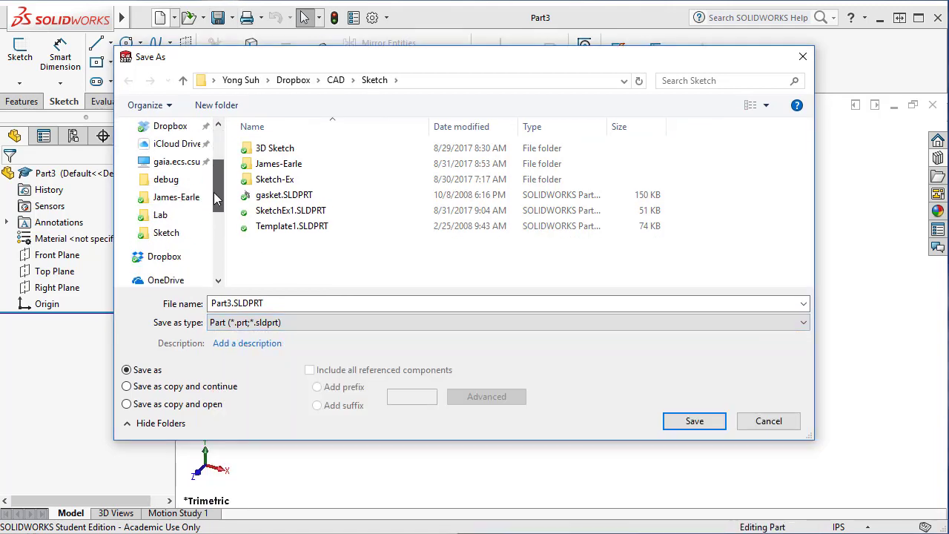
pyautogui.click(178, 162)
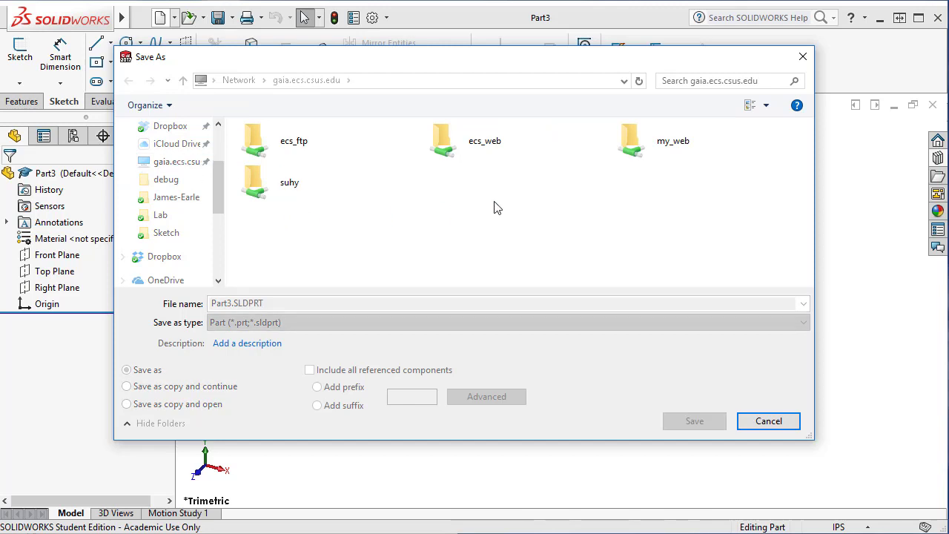
pyautogui.doubleClick(297, 192)
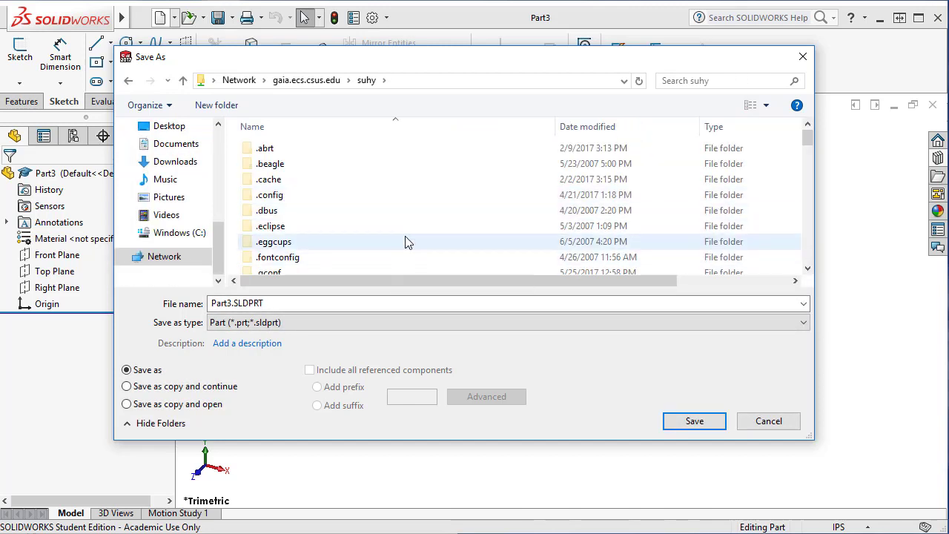
pyautogui.scroll(-4, 407, 239)
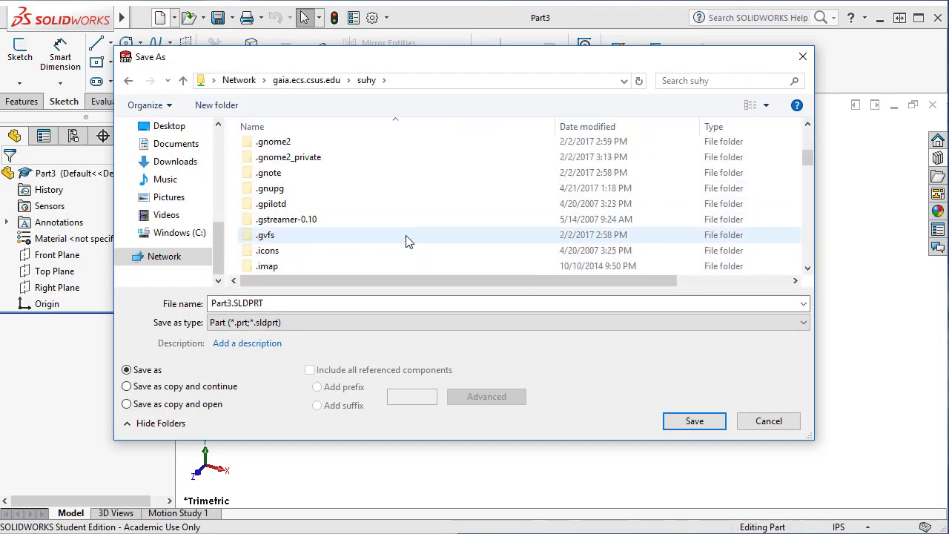
pyautogui.click(218, 106)
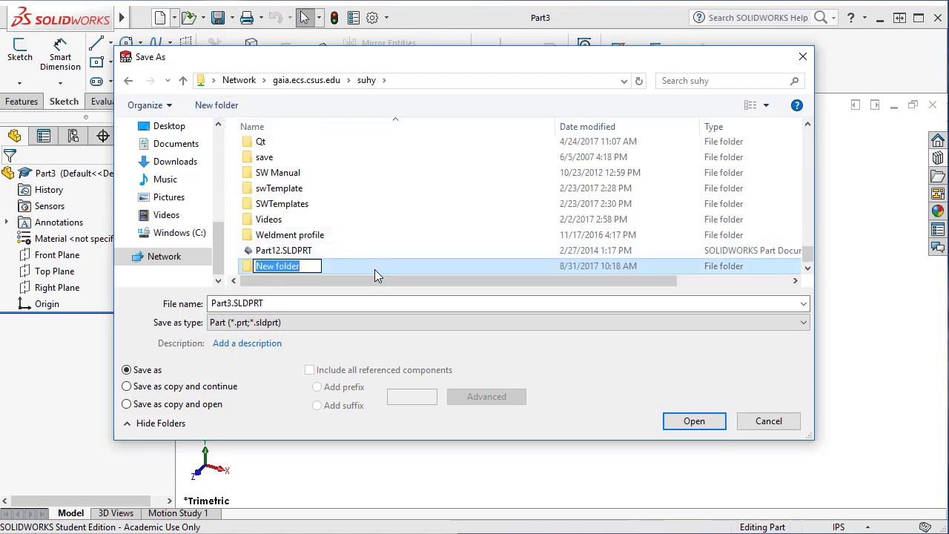
pyautogui.write('MyTempl')
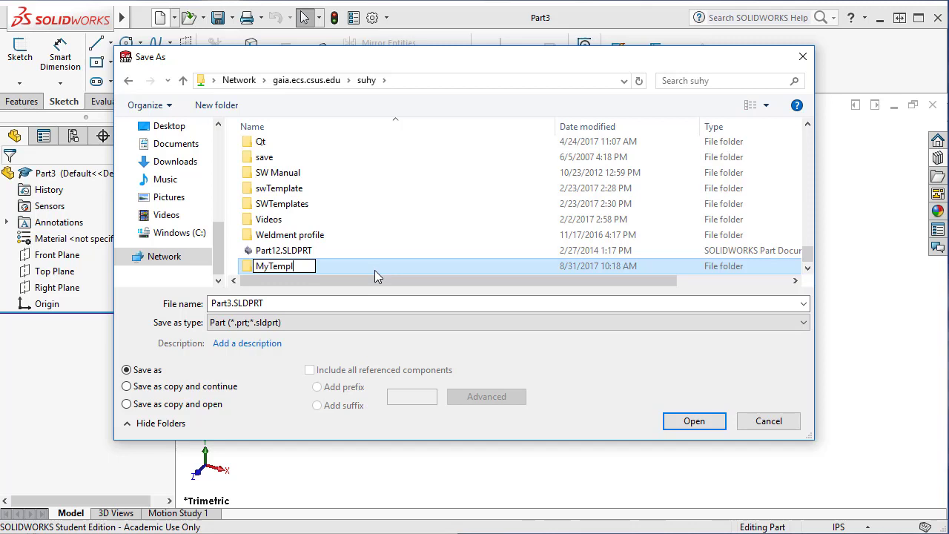
pyautogui.write('ate')
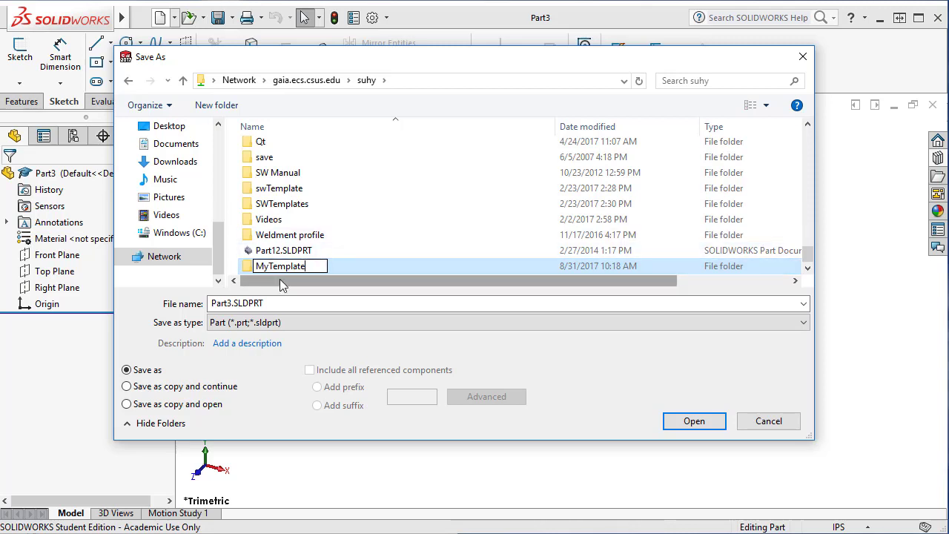
pyautogui.press('Return')
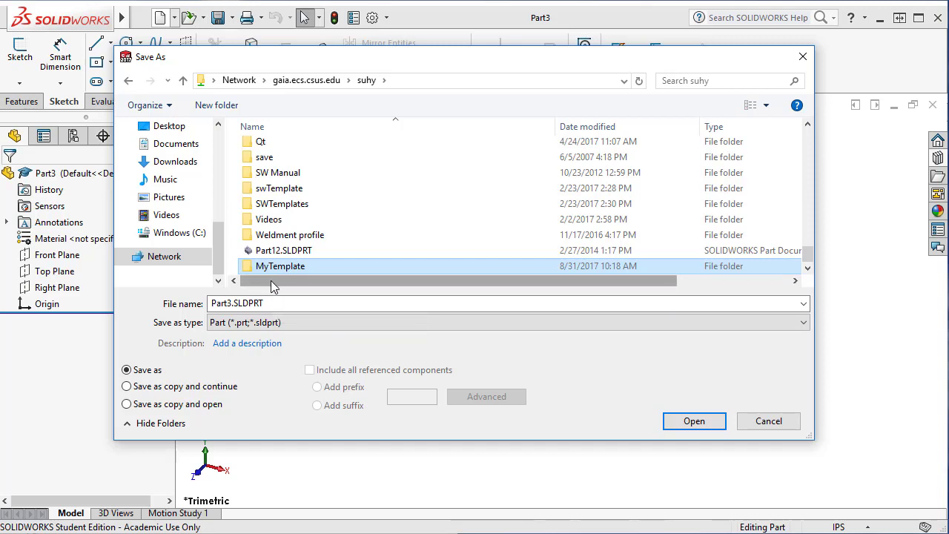
pyautogui.click(276, 324)
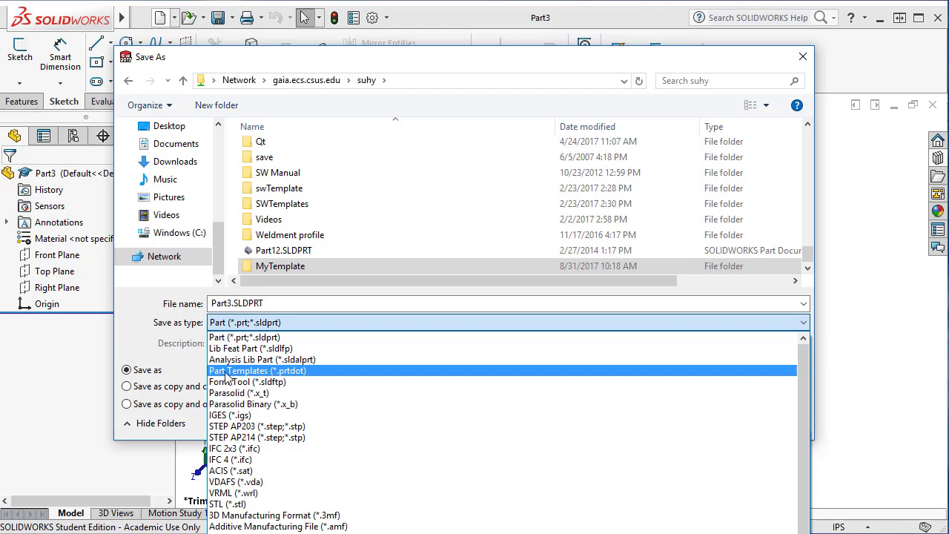
pyautogui.click(318, 370)
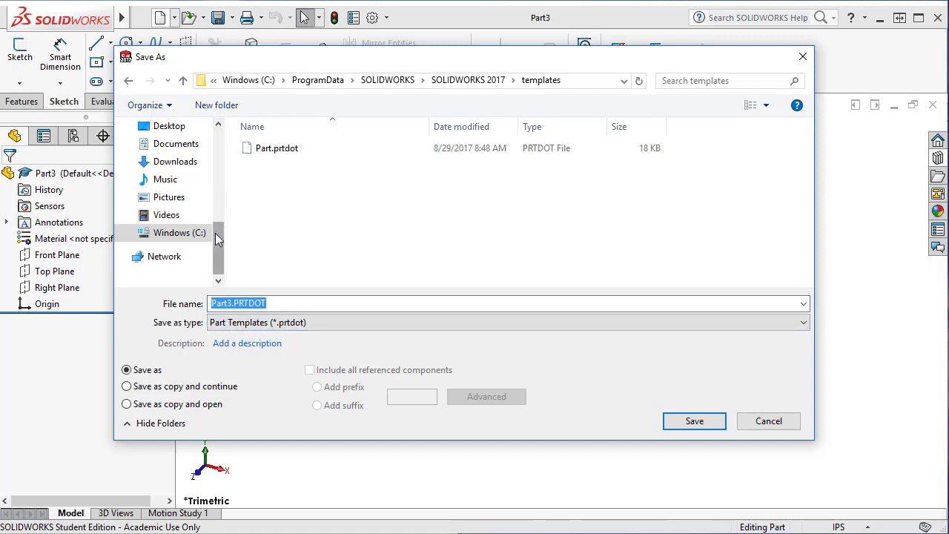
# - Browse through Network to the server home folder and open MyTemplate as the save location
pyautogui.scroll(2, 220, 213)
pyautogui.scroll(2, 221, 223)
pyautogui.scroll(-5, 220, 227)
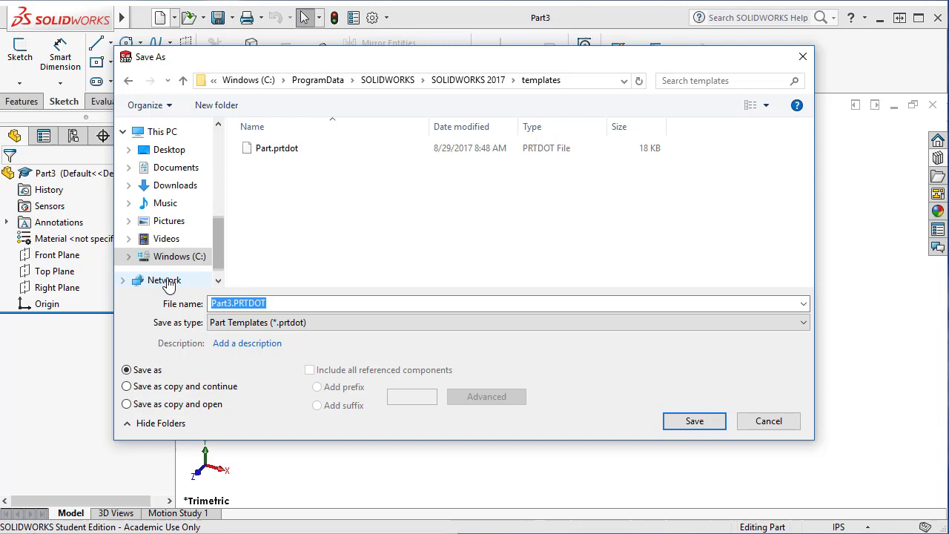
pyautogui.click(202, 259)
pyautogui.moveTo(220, 241); pyautogui.dragTo(220, 194)
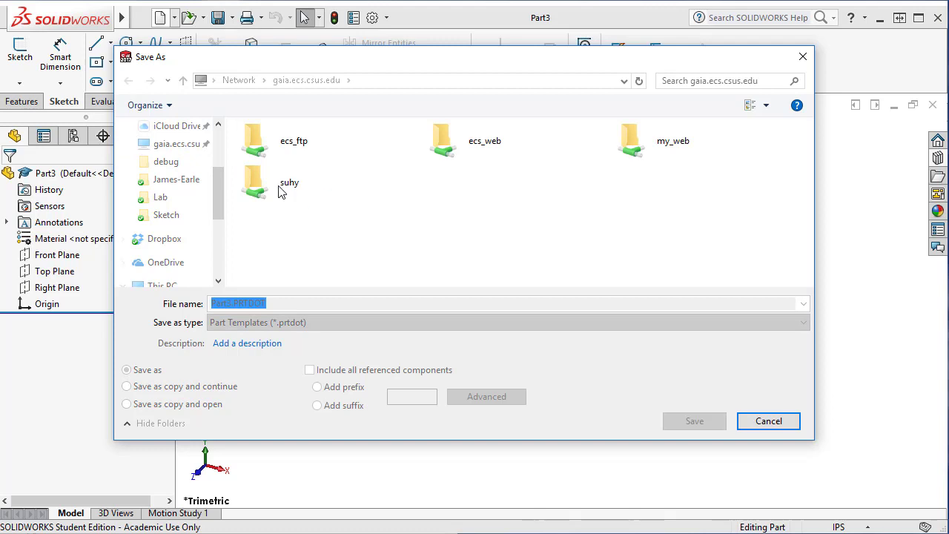
pyautogui.click(282, 192)
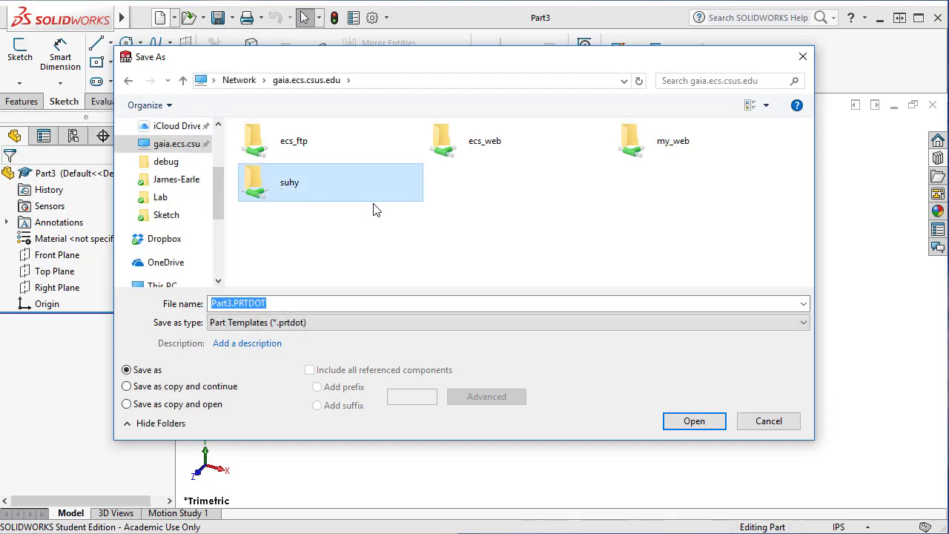
pyautogui.doubleClick(259, 194)
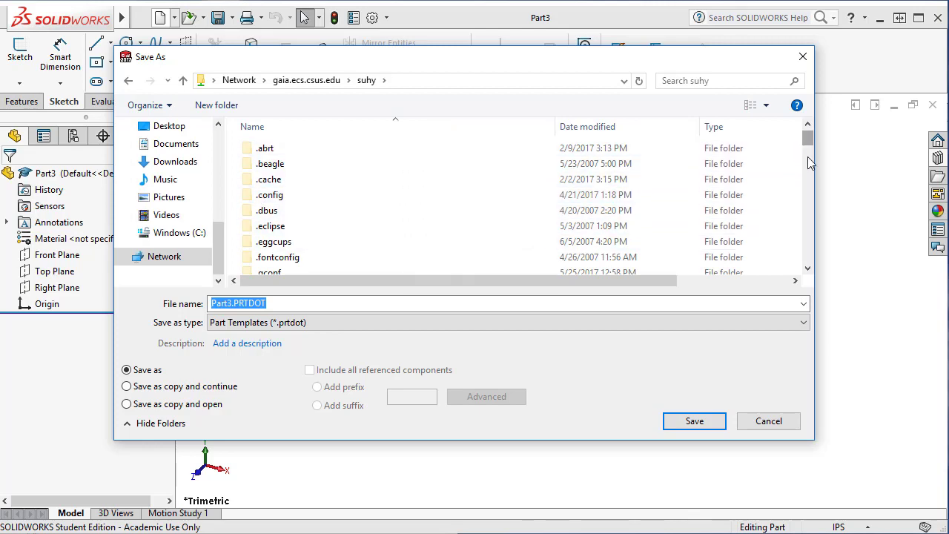
pyautogui.scroll(-10, 808, 157)
pyautogui.scroll(1, 519, 223)
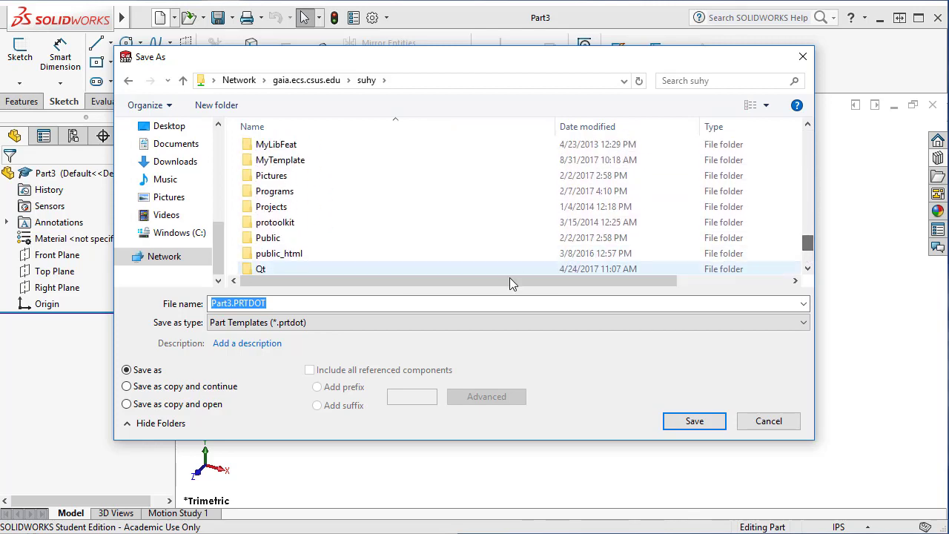
pyautogui.click(281, 160)
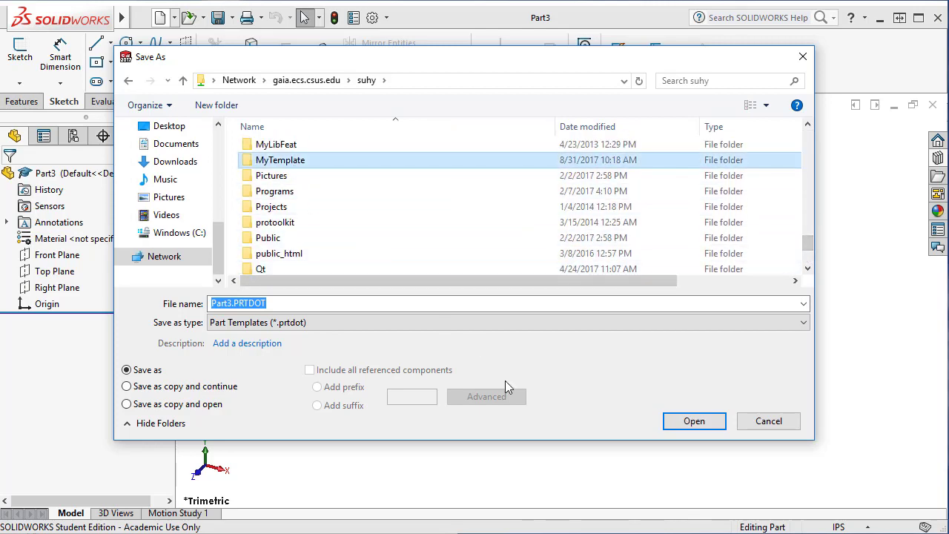
pyautogui.click(702, 423)
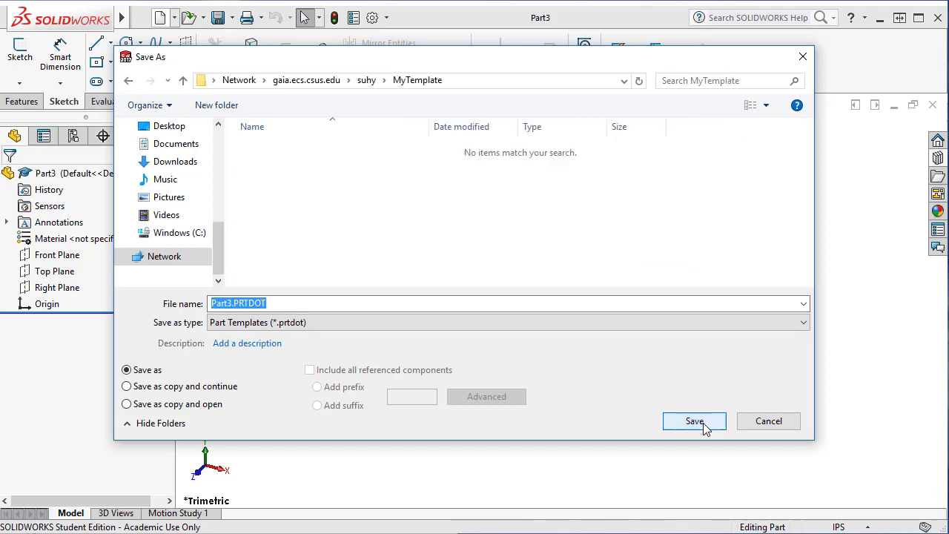
# - Rename the file to ANSI_INCH and save it as ANSI_INCH.PRTDOT in MyTemplate
pyautogui.click(234, 303)
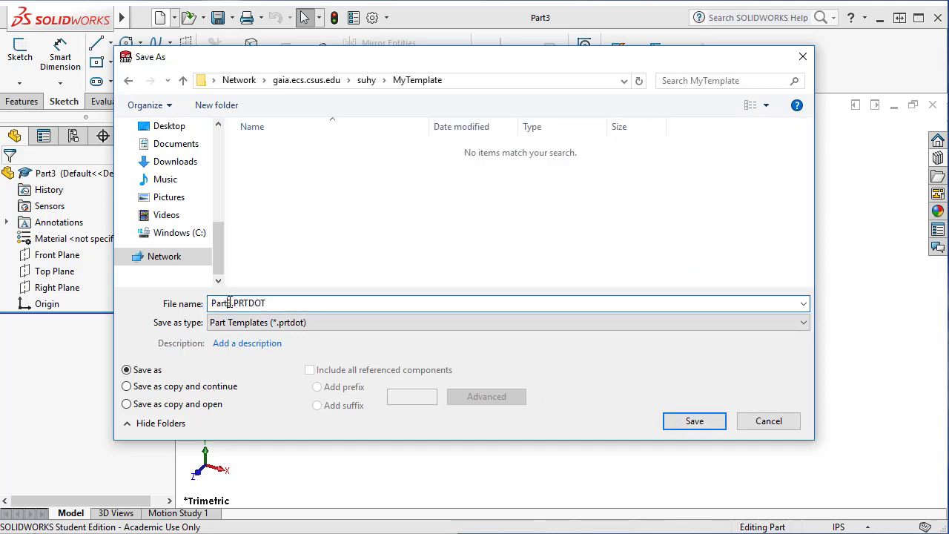
pyautogui.moveTo(230, 303); pyautogui.dragTo(201, 306)
pyautogui.write('ANSI_INCH')
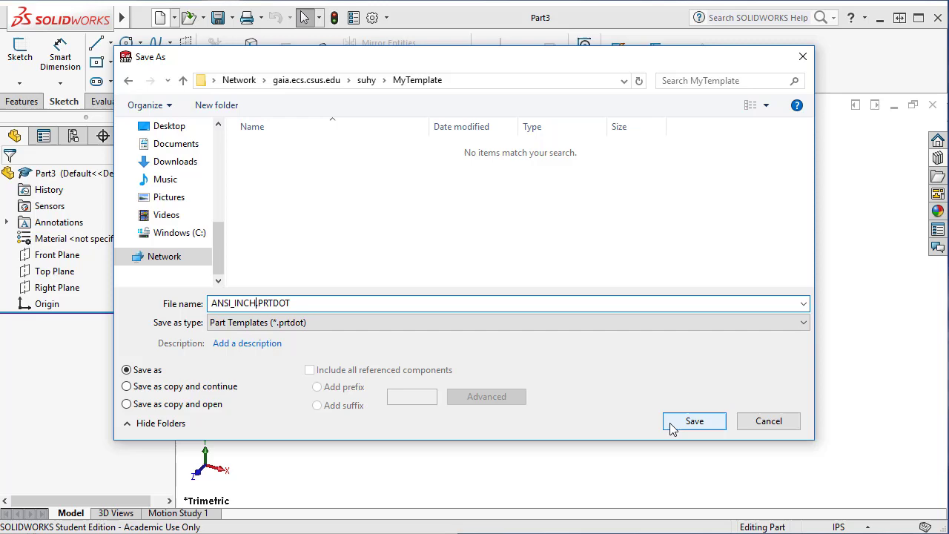
pyautogui.click(693, 421)
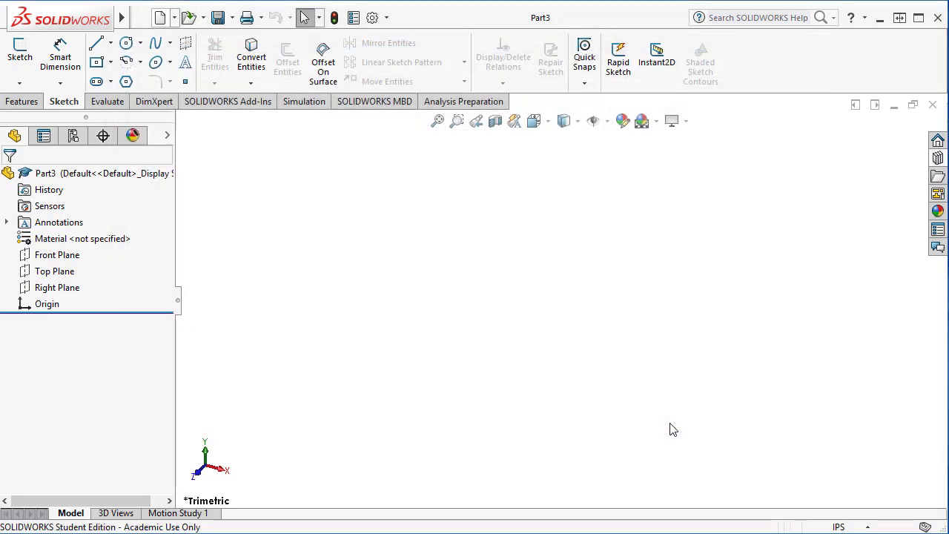
# - Close the template document and show System Options at File Locations for Document Templates
pyautogui.click(932, 105)
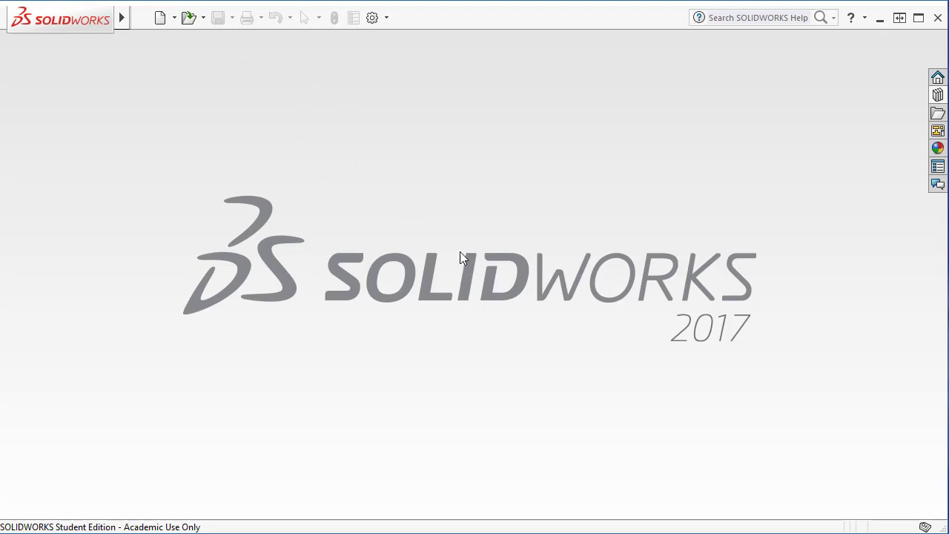
pyautogui.click(378, 21)
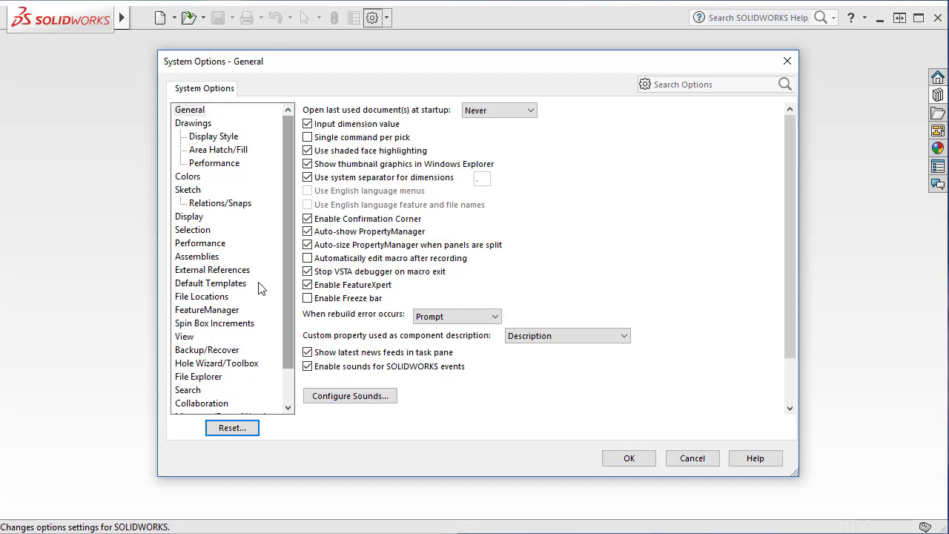
pyautogui.scroll(-1, 290, 252)
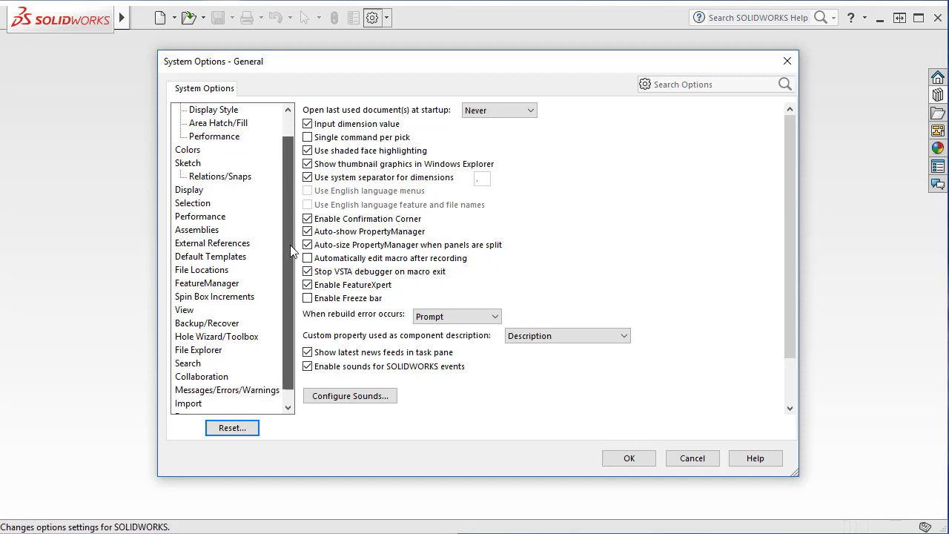
pyautogui.scroll(-1, 290, 252)
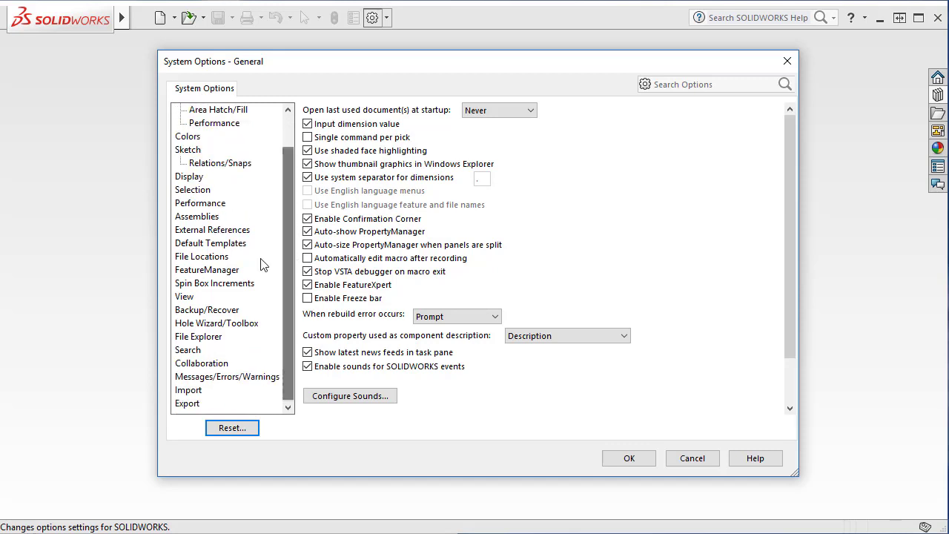
pyautogui.click(209, 259)
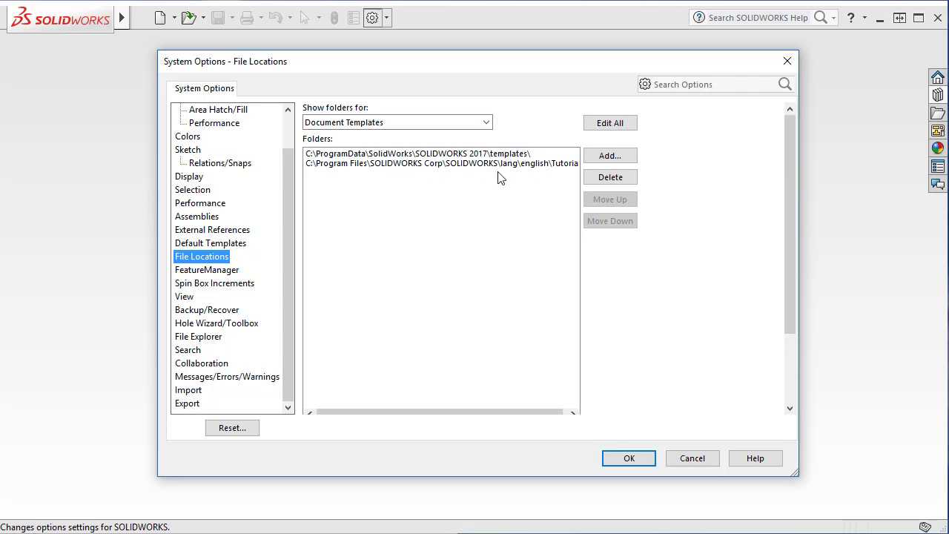
# - Add the network MyTemplate folder to the Document Templates locations and confirm the change
pyautogui.click(609, 156)
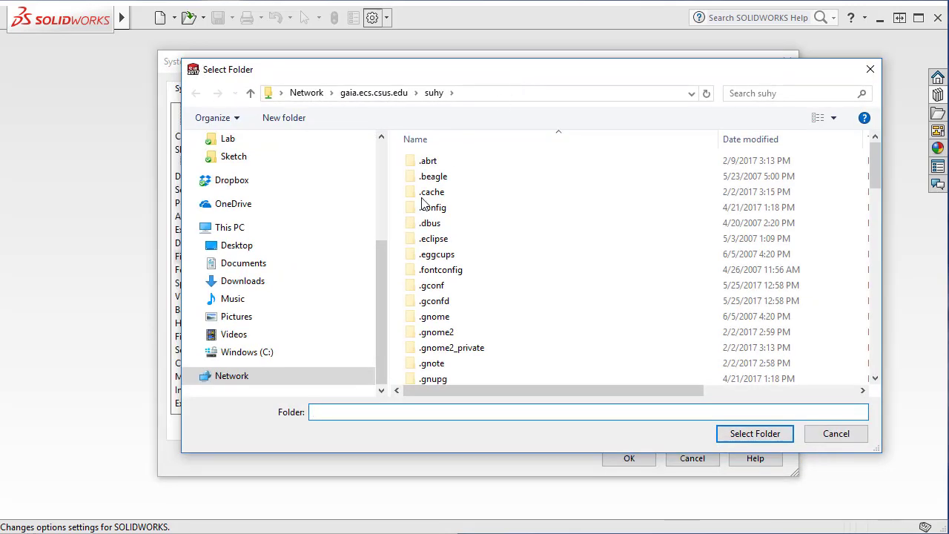
pyautogui.moveTo(382, 259); pyautogui.dragTo(386, 187)
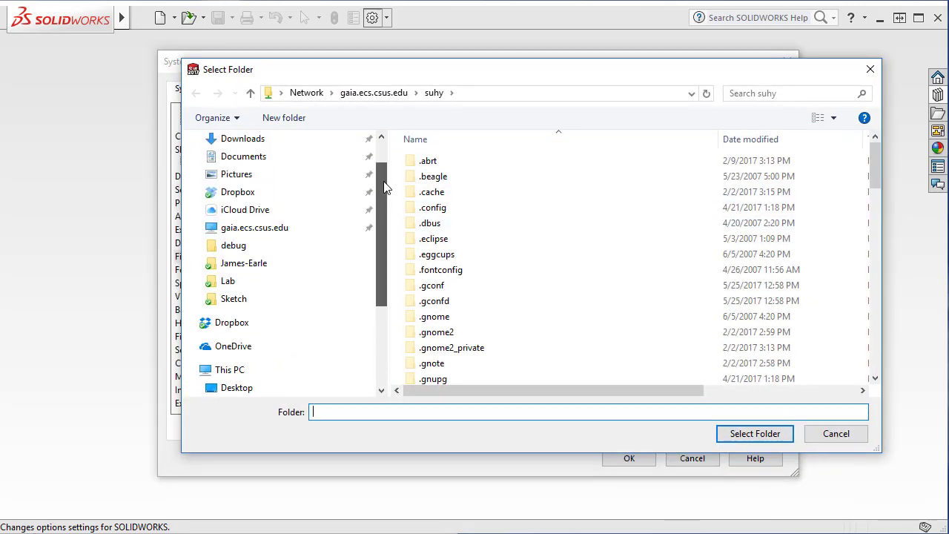
pyautogui.click(249, 231)
pyautogui.doubleClick(636, 215)
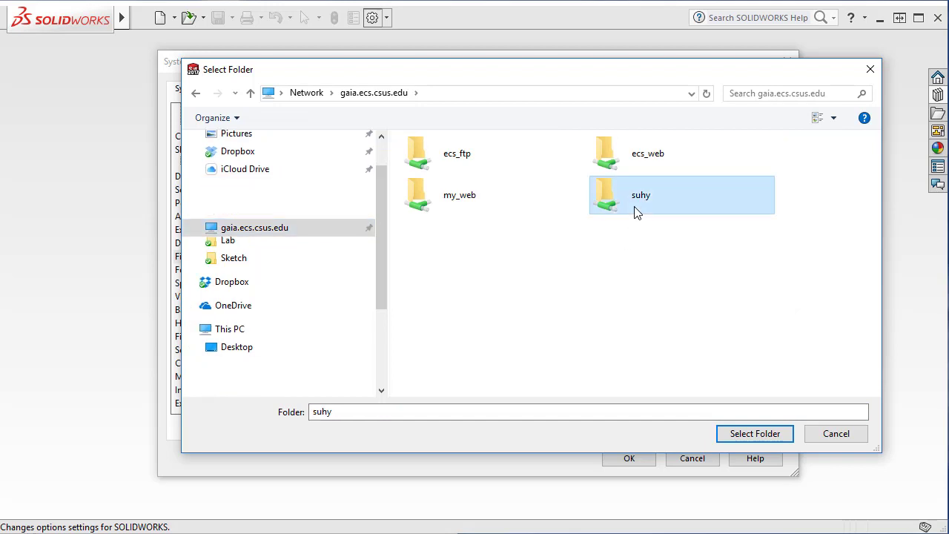
pyautogui.moveTo(872, 155); pyautogui.dragTo(870, 324)
pyautogui.click(447, 243)
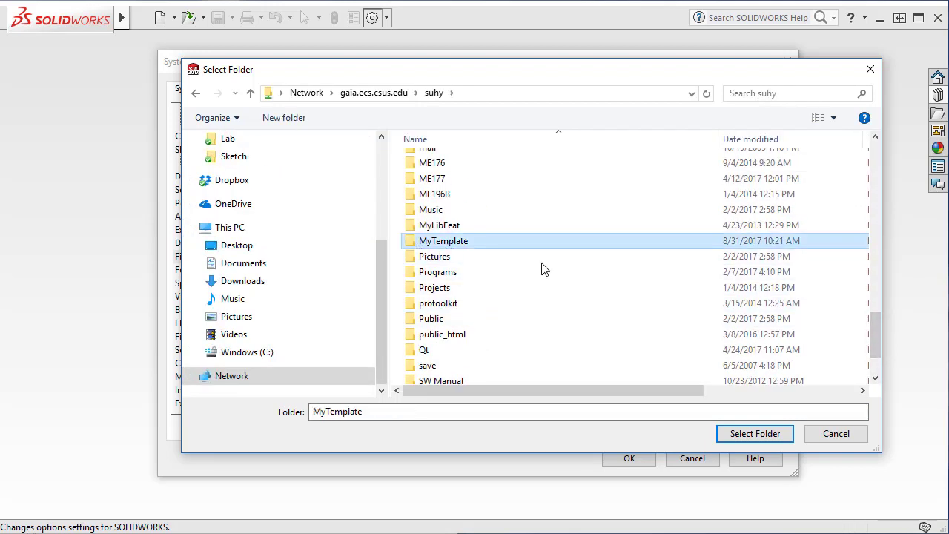
pyautogui.click(738, 431)
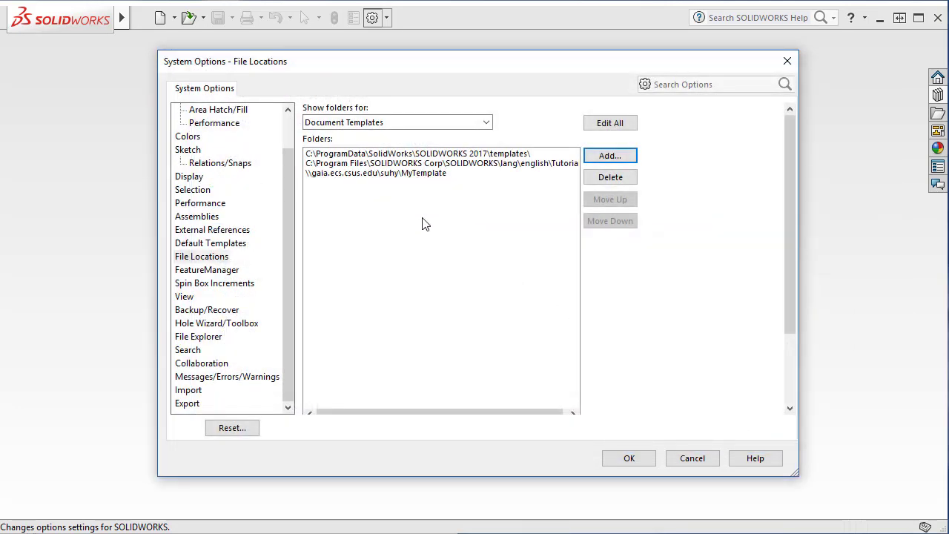
pyautogui.click(629, 459)
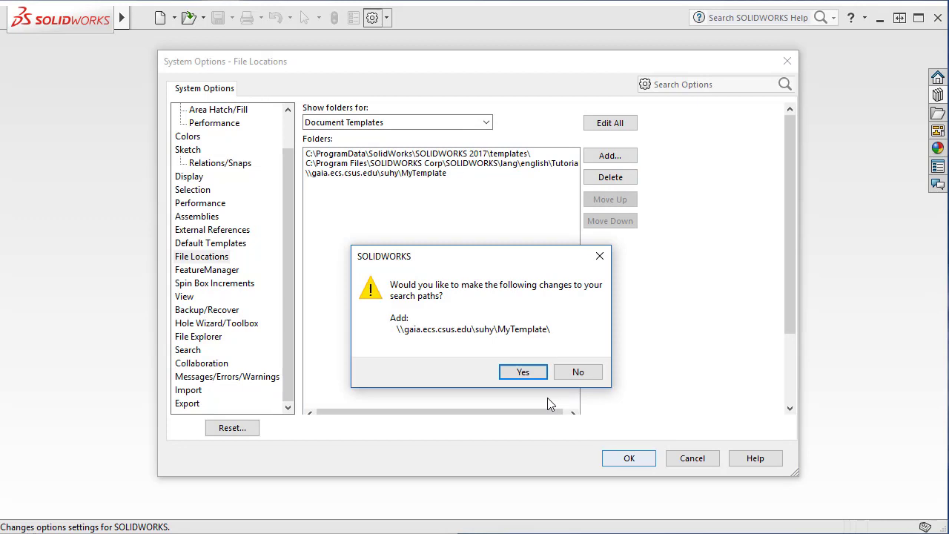
pyautogui.click(508, 371)
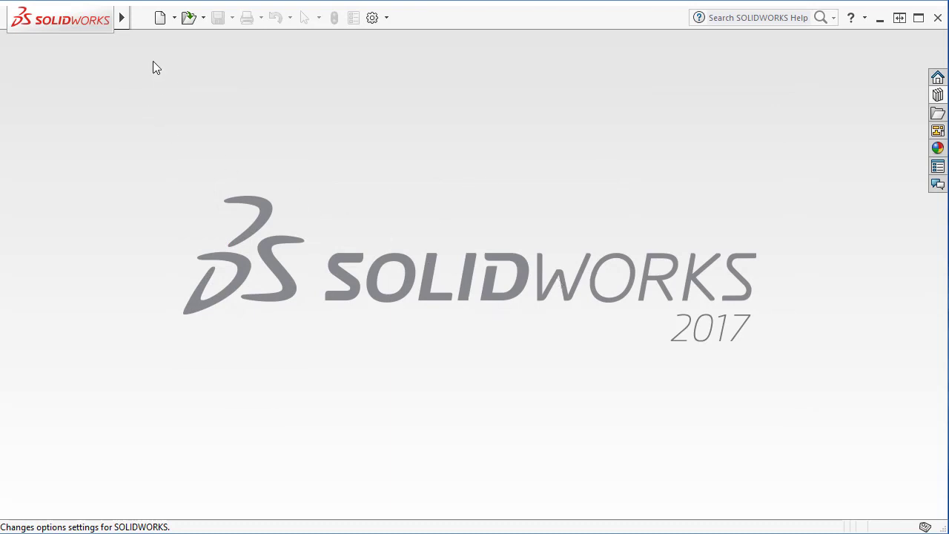
# - Create Part4 from the ANSI_INCH template on the MyTemplate tab
pyautogui.click(161, 17)
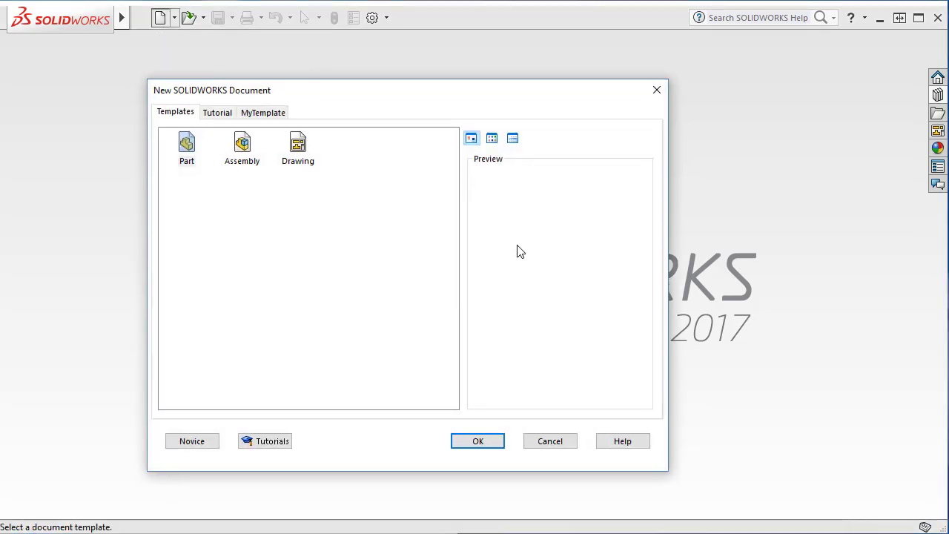
pyautogui.click(257, 117)
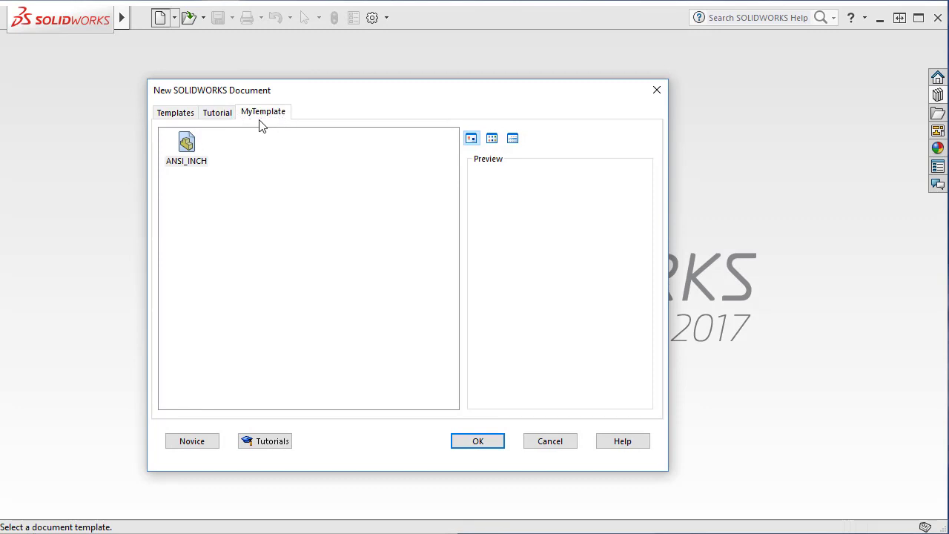
pyautogui.click(186, 147)
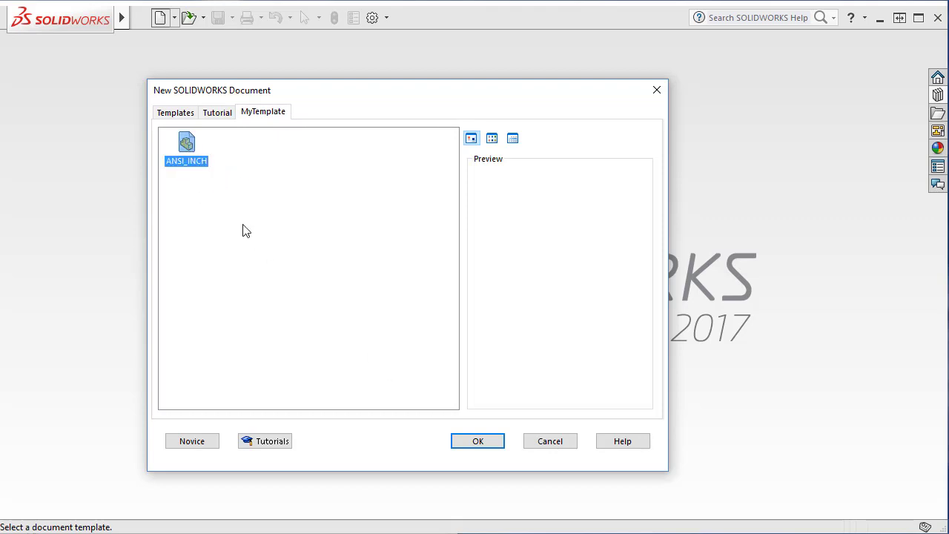
pyautogui.click(487, 443)
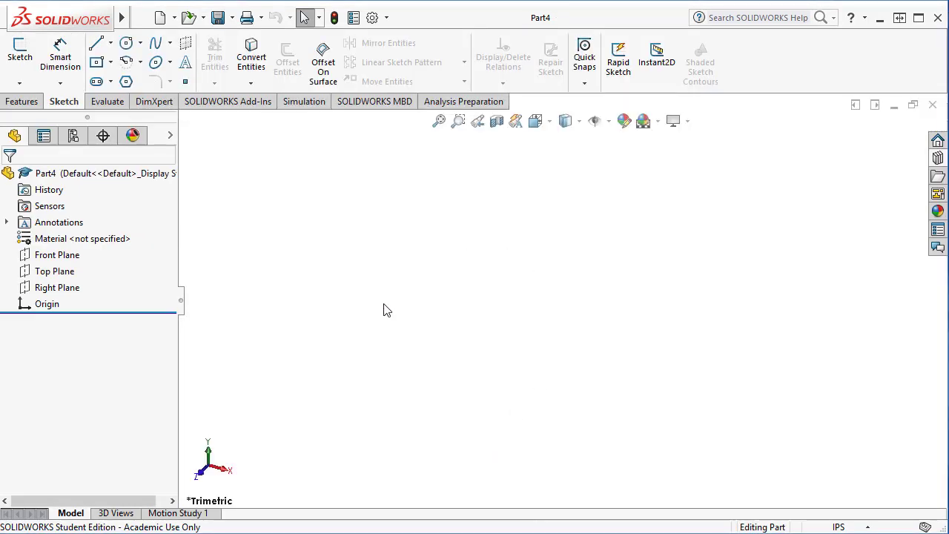
# - Check Part4's Document Properties units: ANSI standard, IPS, inches at .12 decimals
pyautogui.click(372, 17)
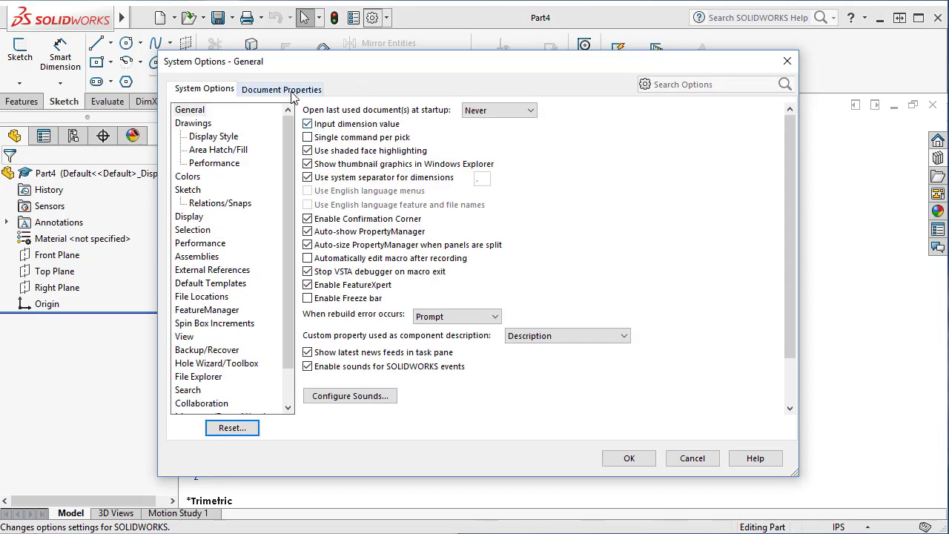
pyautogui.click(282, 88)
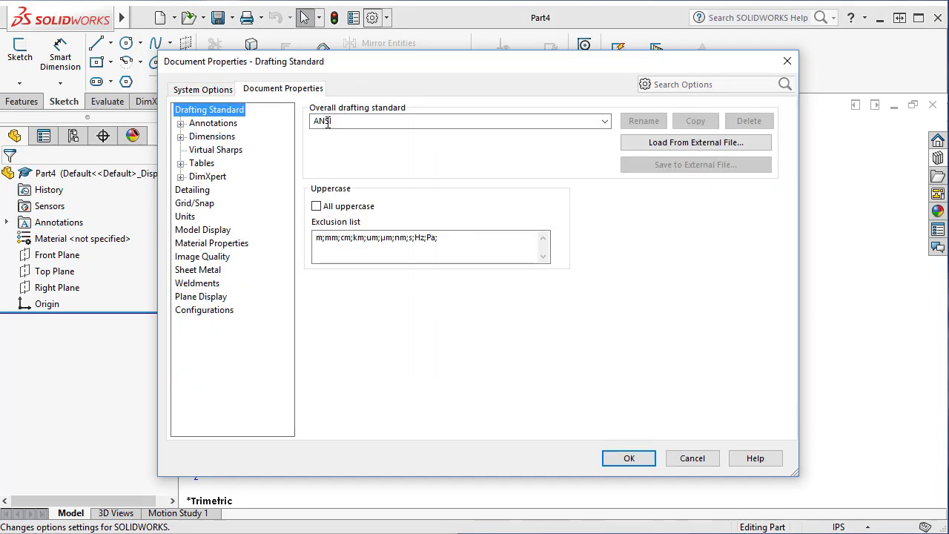
pyautogui.click(191, 216)
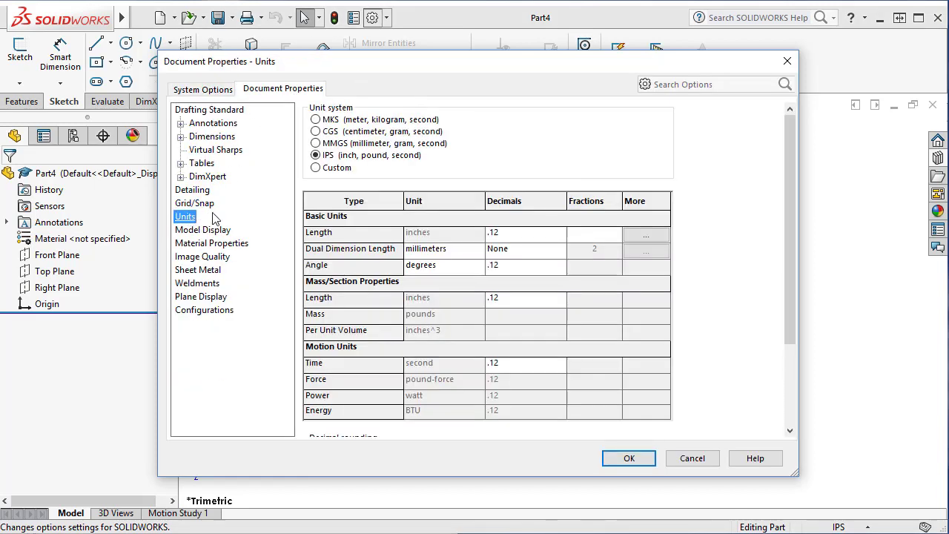